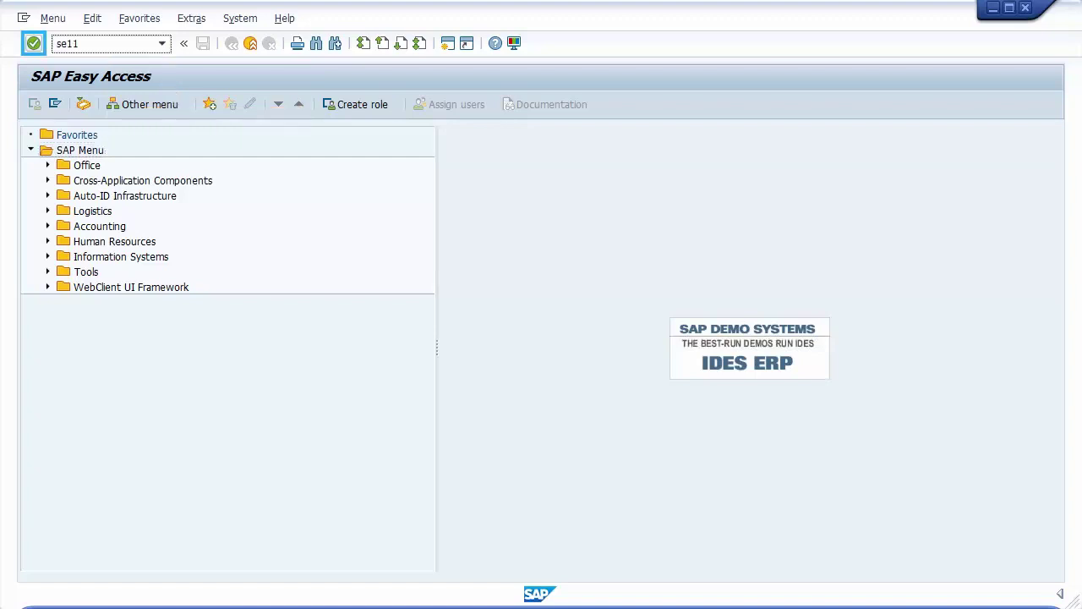
# Step: Open table YEMPLOYEE for changing in transaction SE11 and open its ZEMP_ID data element
pyautogui.click(35, 45)
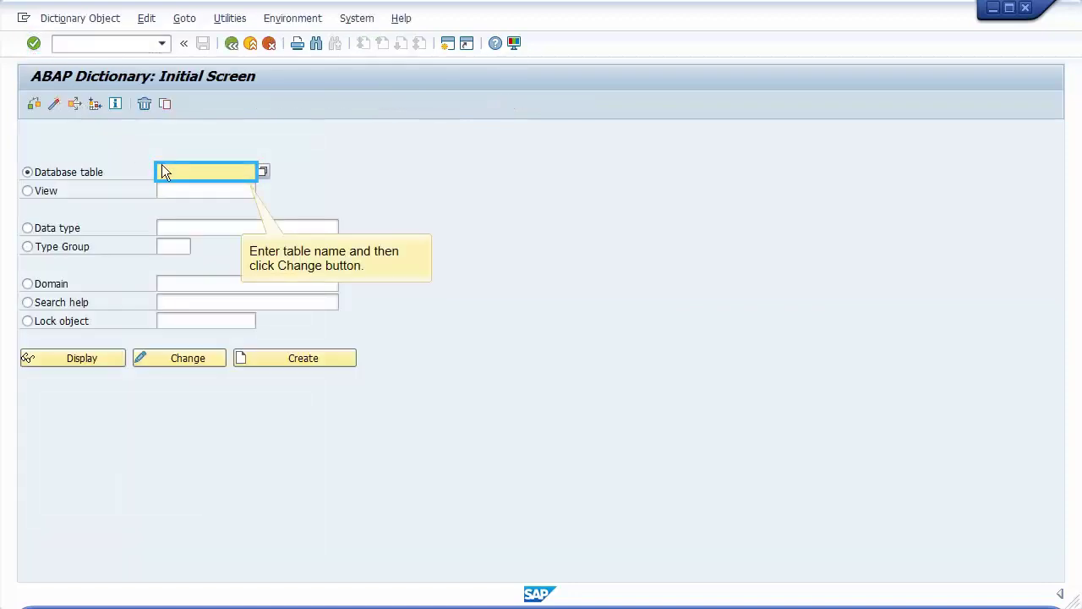
pyautogui.write('yemployee')
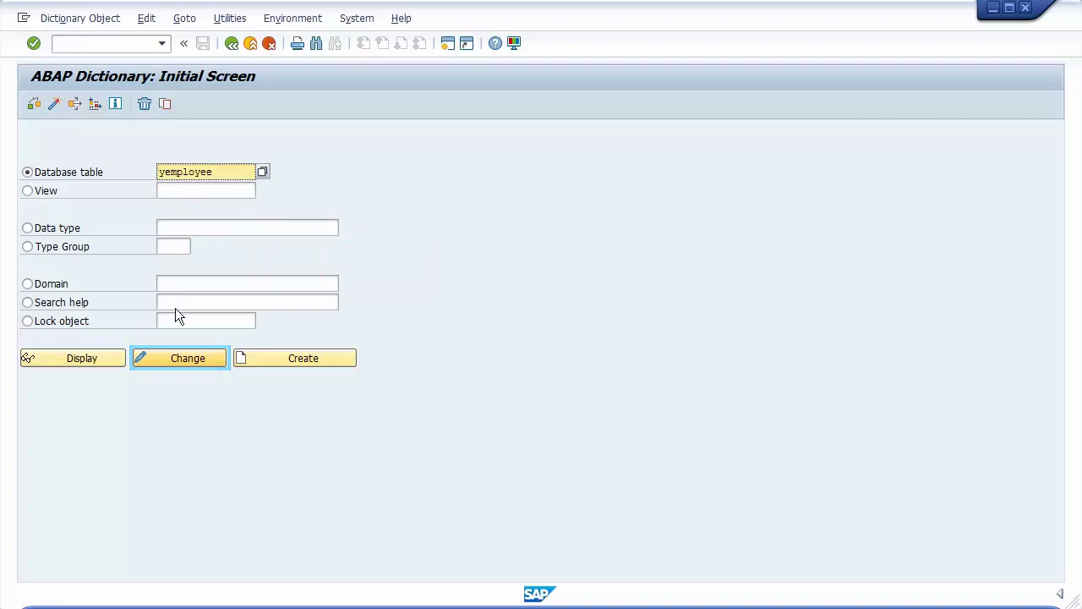
pyautogui.click(162, 366)
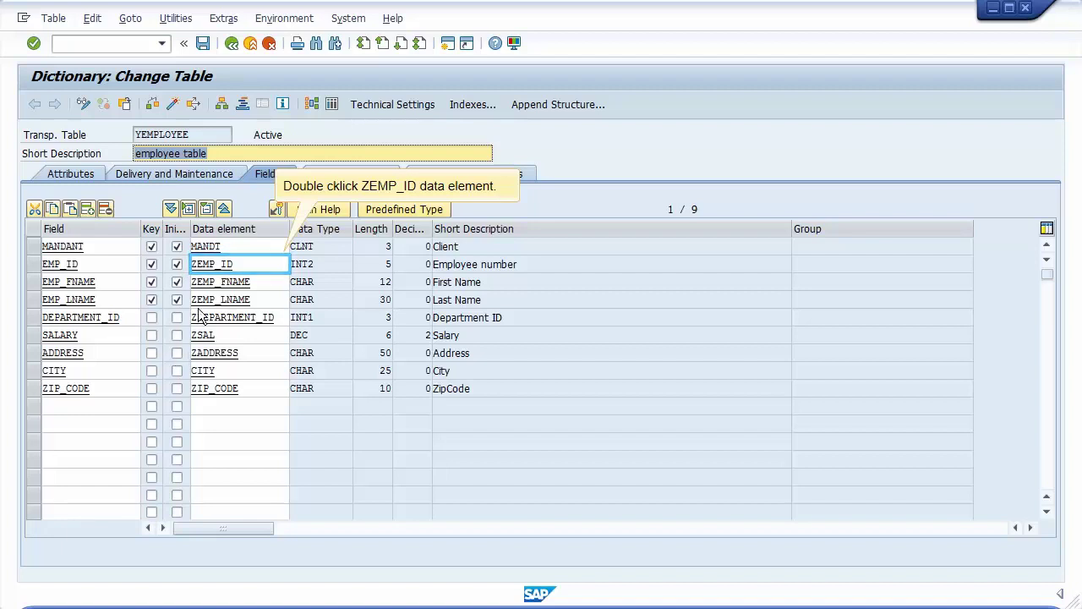
pyautogui.doubleClick(220, 268)
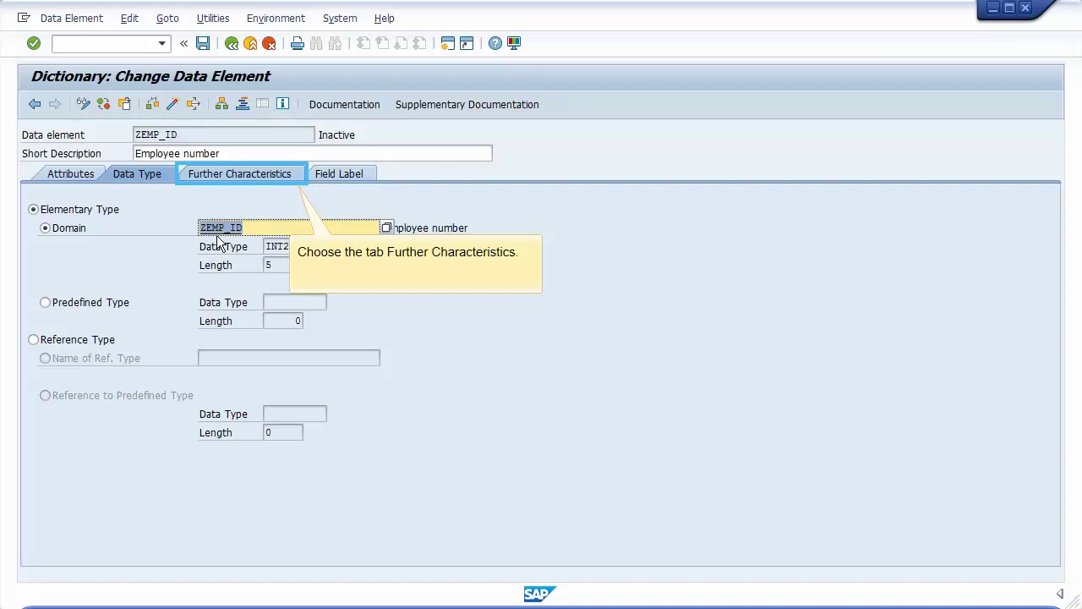
# Step: Enable the Change Document flag for data element ZEMP_ID, then save and activate it without displaying the activation log
pyautogui.click(216, 177)
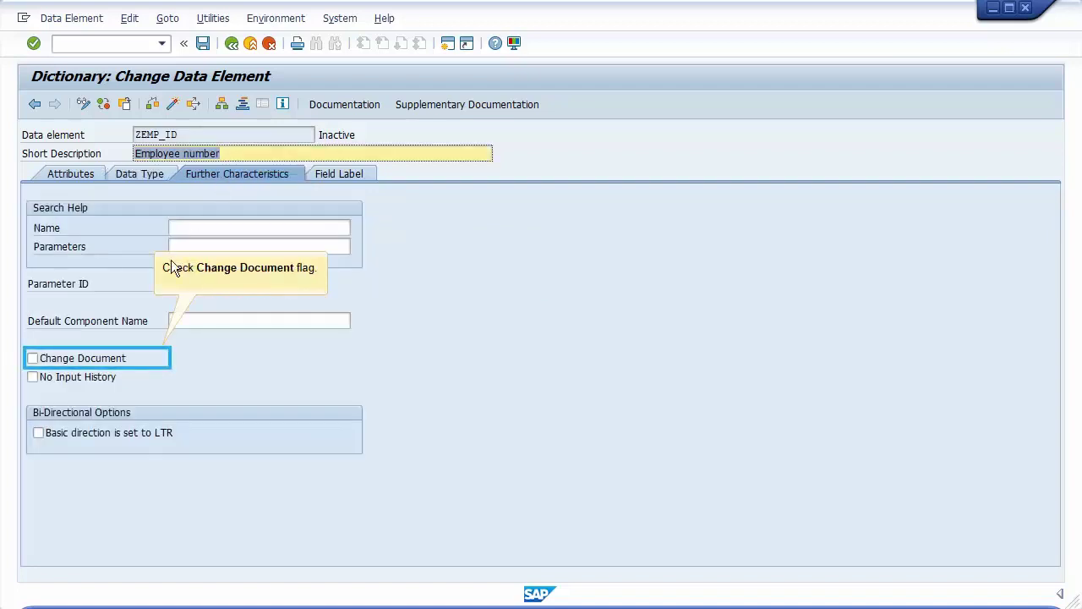
pyautogui.click(68, 363)
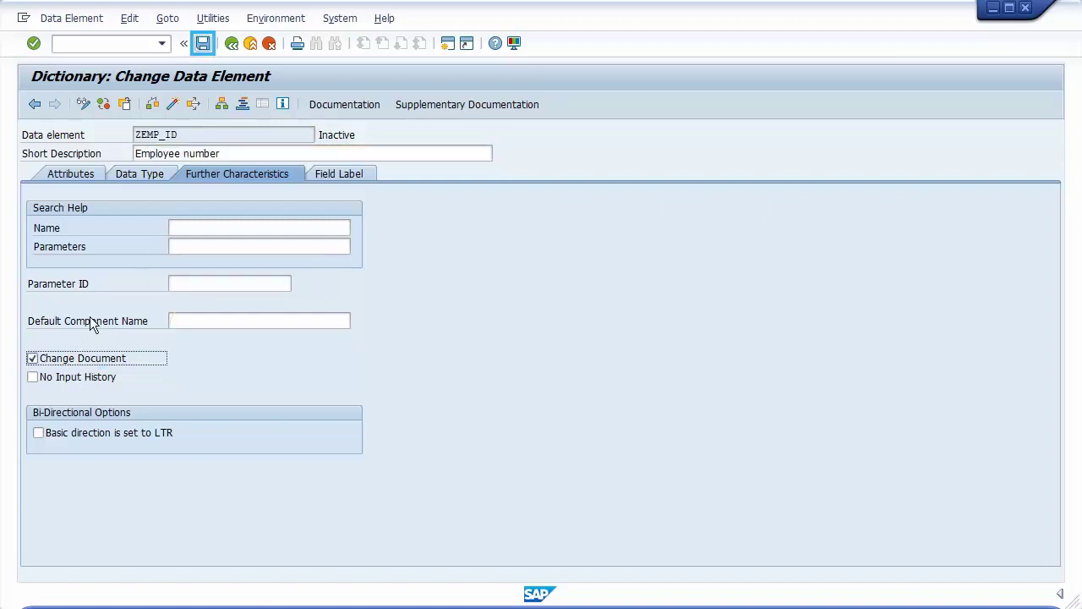
pyautogui.click(201, 47)
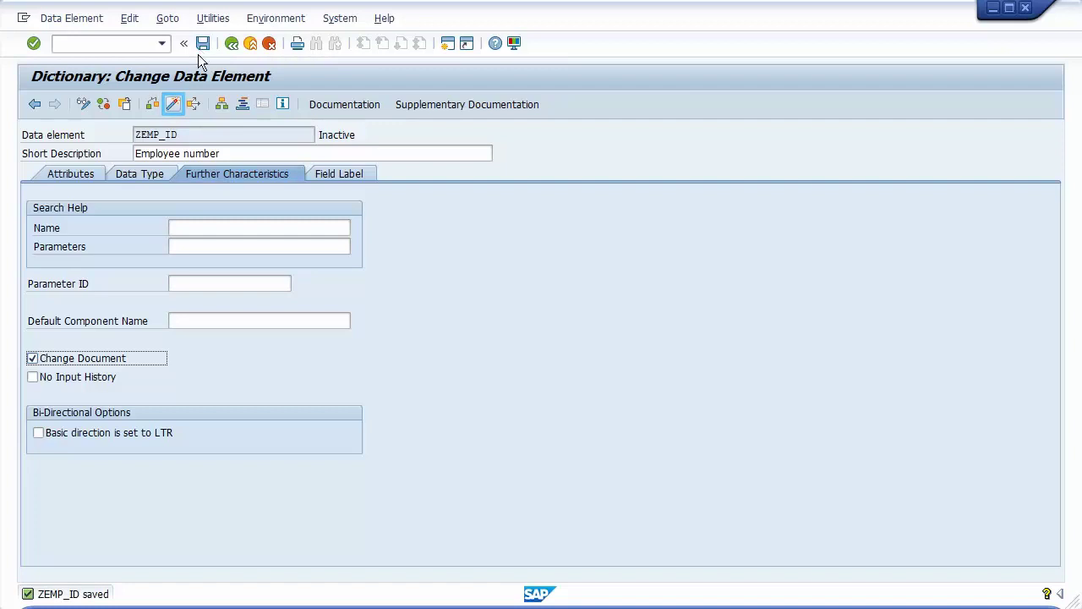
pyautogui.click(173, 104)
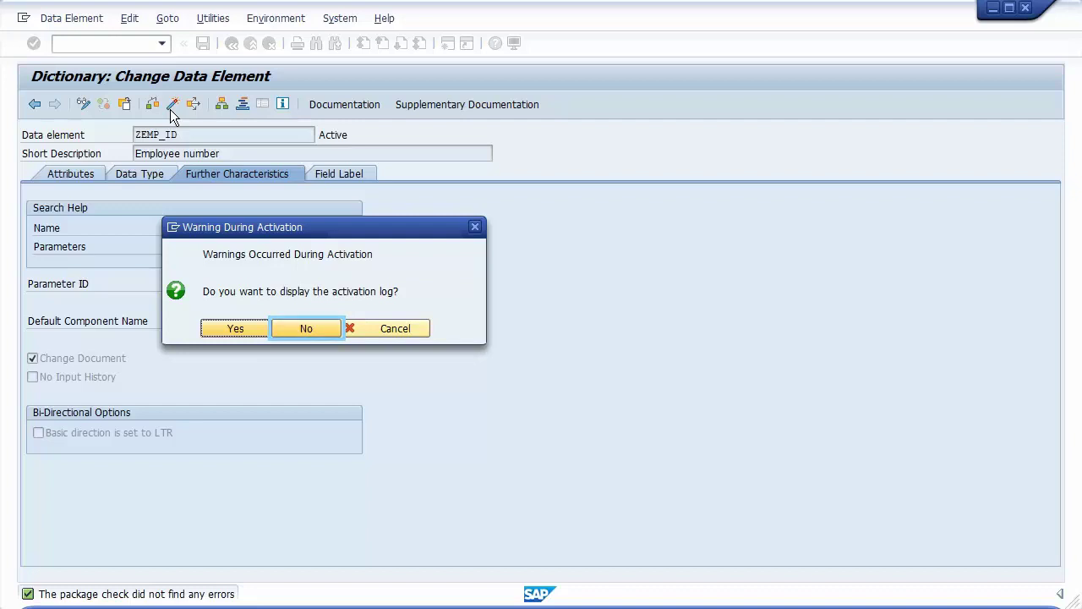
pyautogui.click(293, 334)
# Step: Go to transaction SCDO and create change document object ZTEST as a local object, accepting the namespace warning
pyautogui.write('/nscdo')
pyautogui.press('Return')
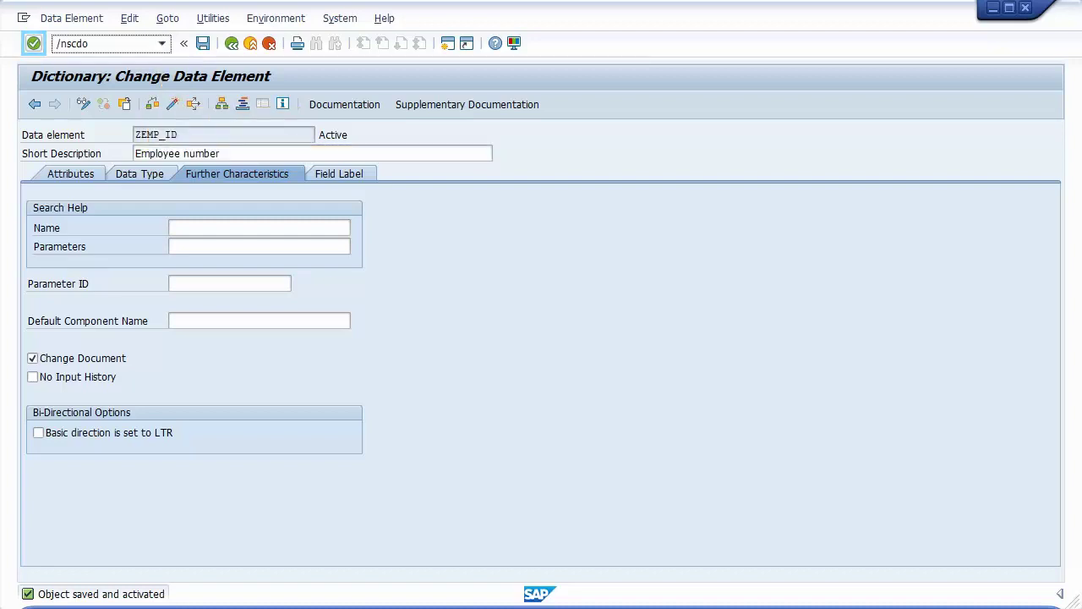
pyautogui.click(33, 51)
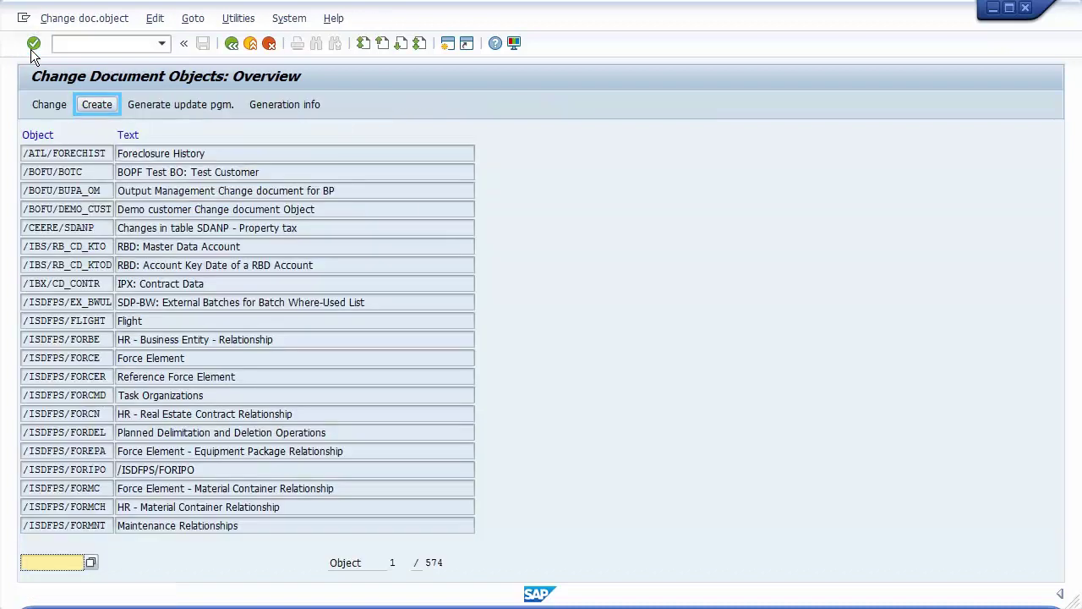
pyautogui.click(93, 106)
pyautogui.write('ztest')
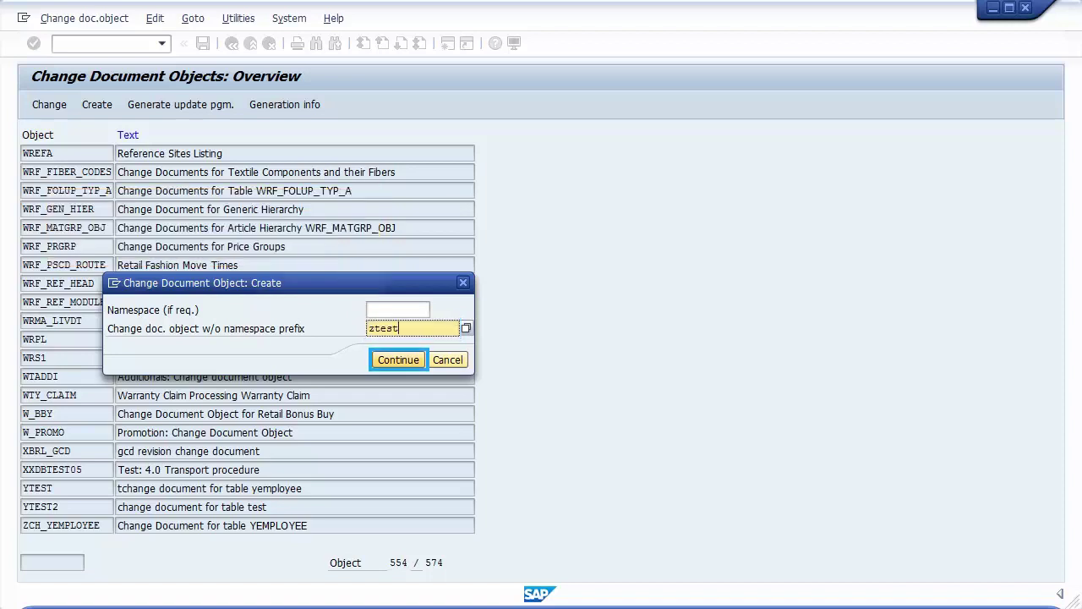
pyautogui.click(388, 365)
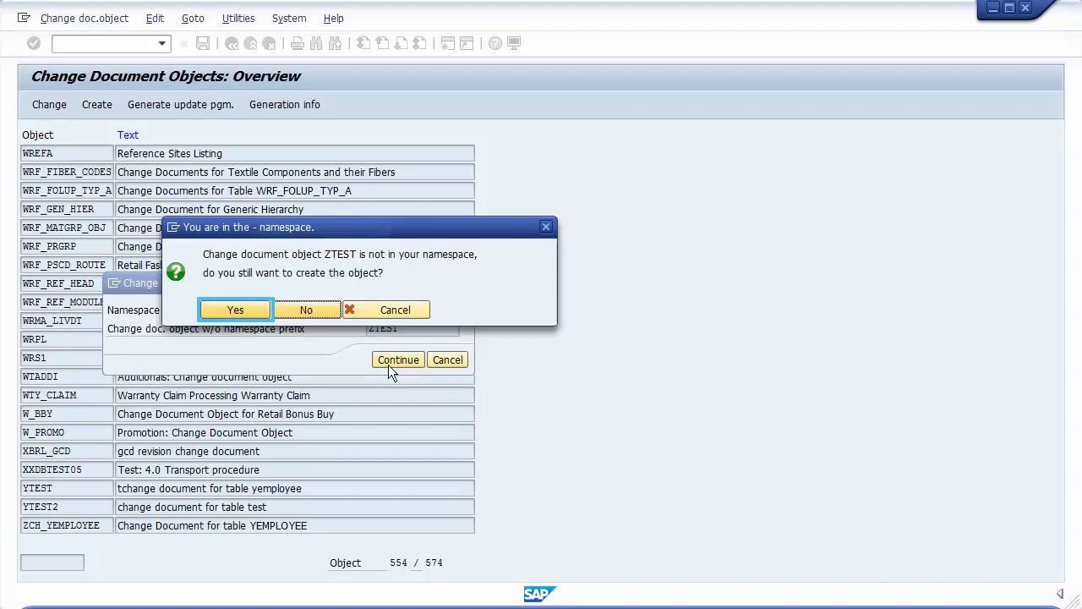
pyautogui.click(221, 316)
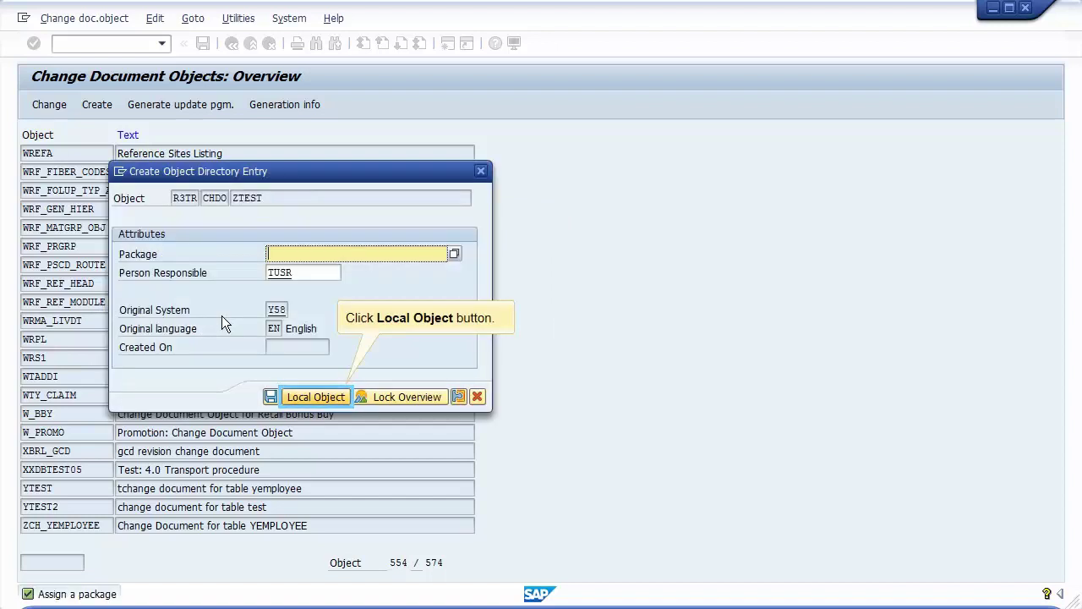
pyautogui.click(302, 399)
# Step: Give the change document object the text "Change Document for table YEMPLOYEE" and insert table YEMPLOYEE
pyautogui.click(202, 222)
pyautogui.write('Change Document for table YEMPLOYEE')
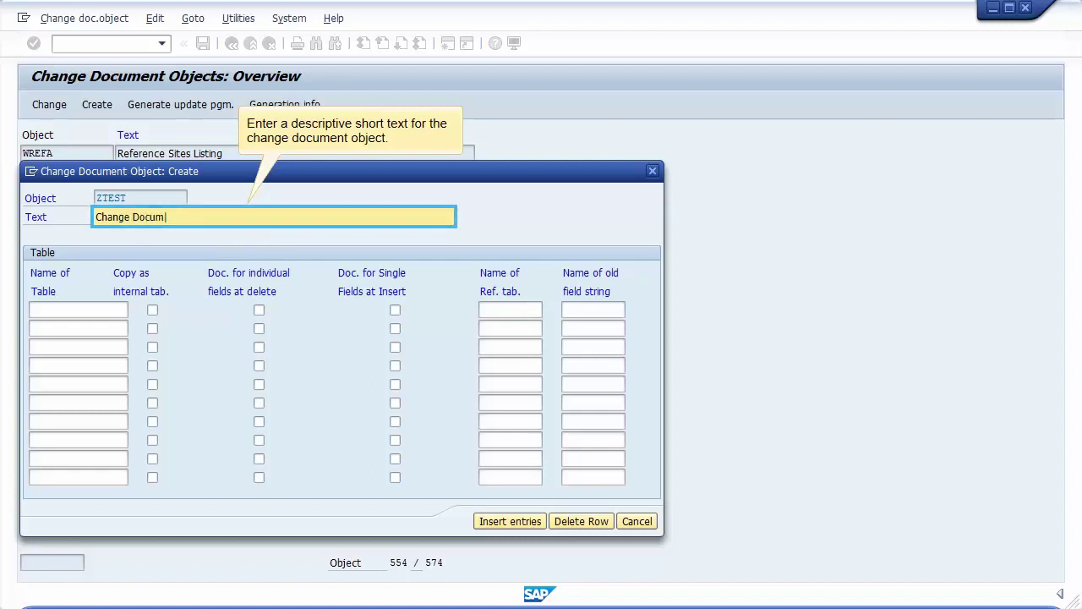
pyautogui.click(105, 301)
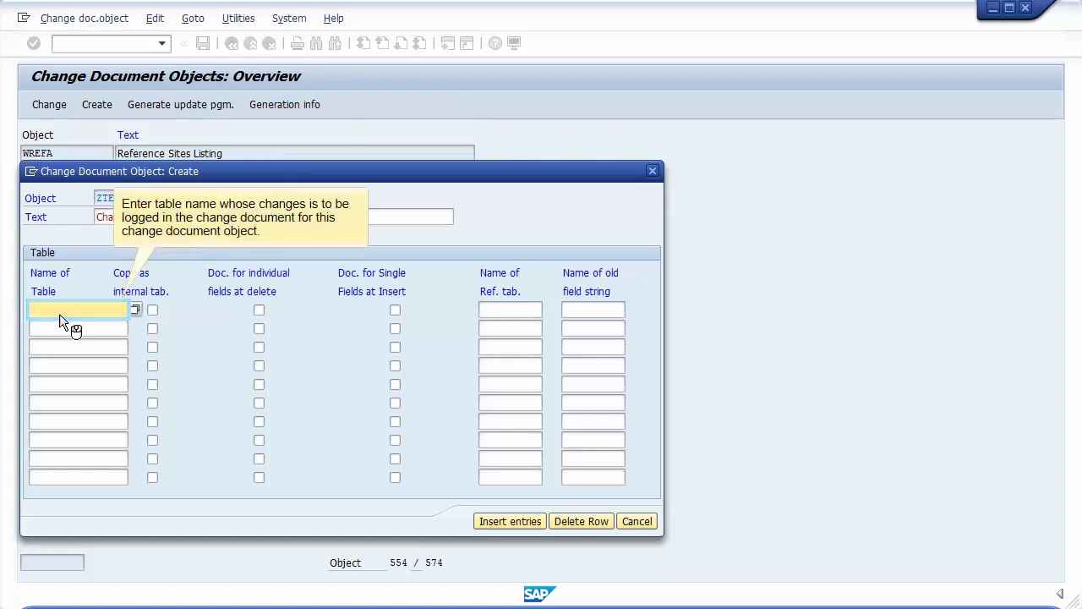
pyautogui.write('YEMPLOYEE')
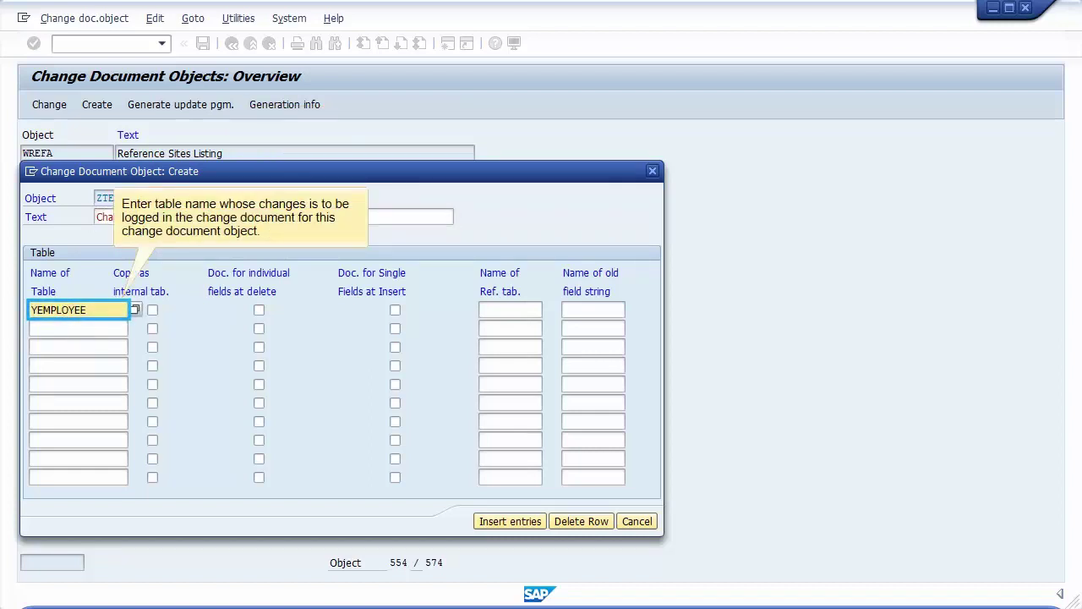
pyautogui.press('Return')
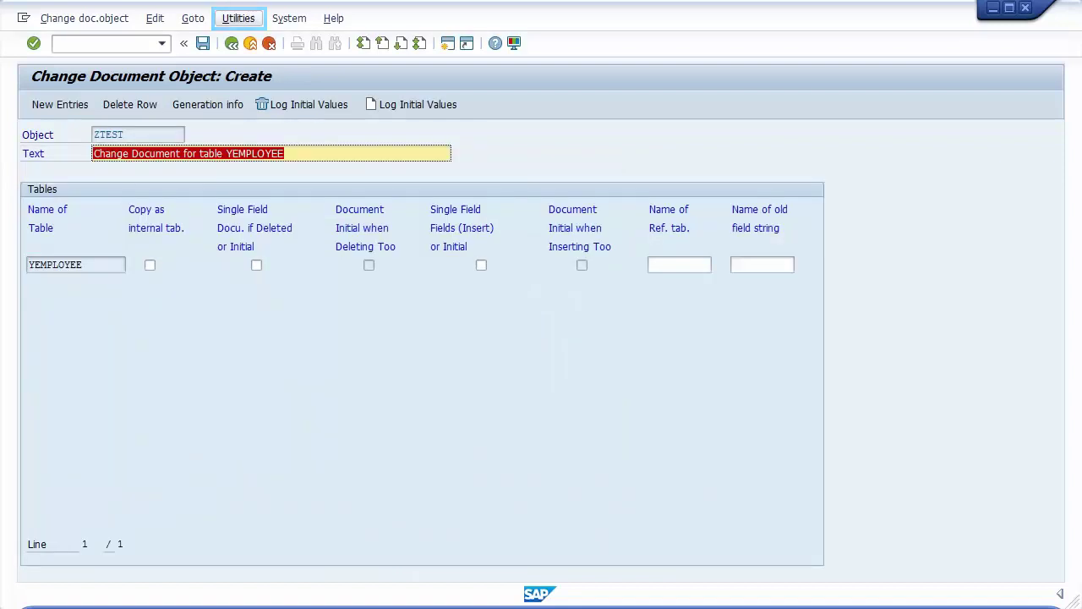
# Step: Generate and activate the update program for ZTEST with the new function group ZYTEST
pyautogui.click(231, 21)
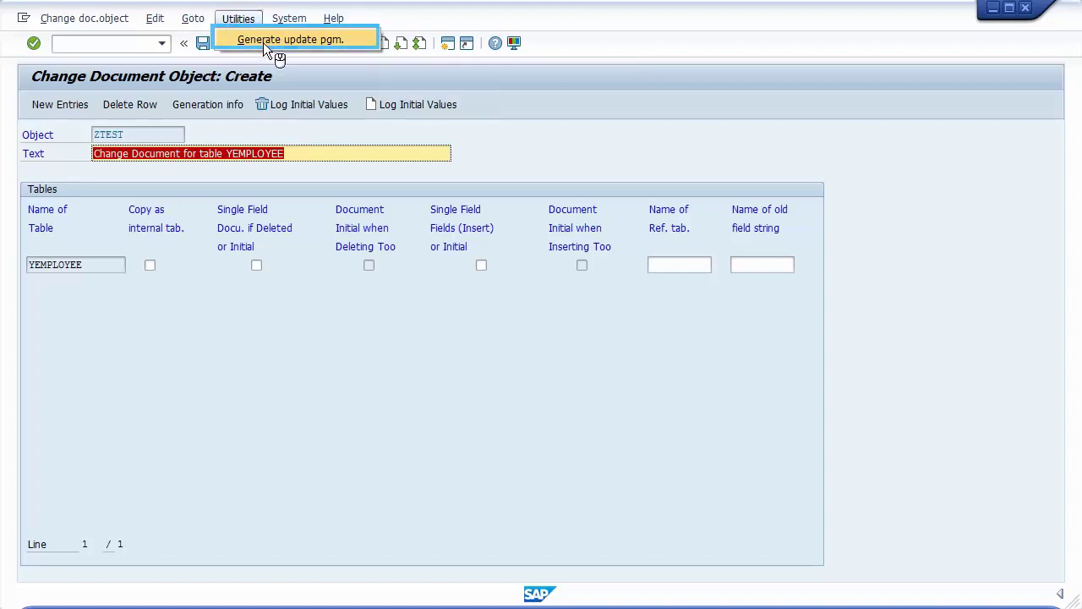
pyautogui.click(263, 44)
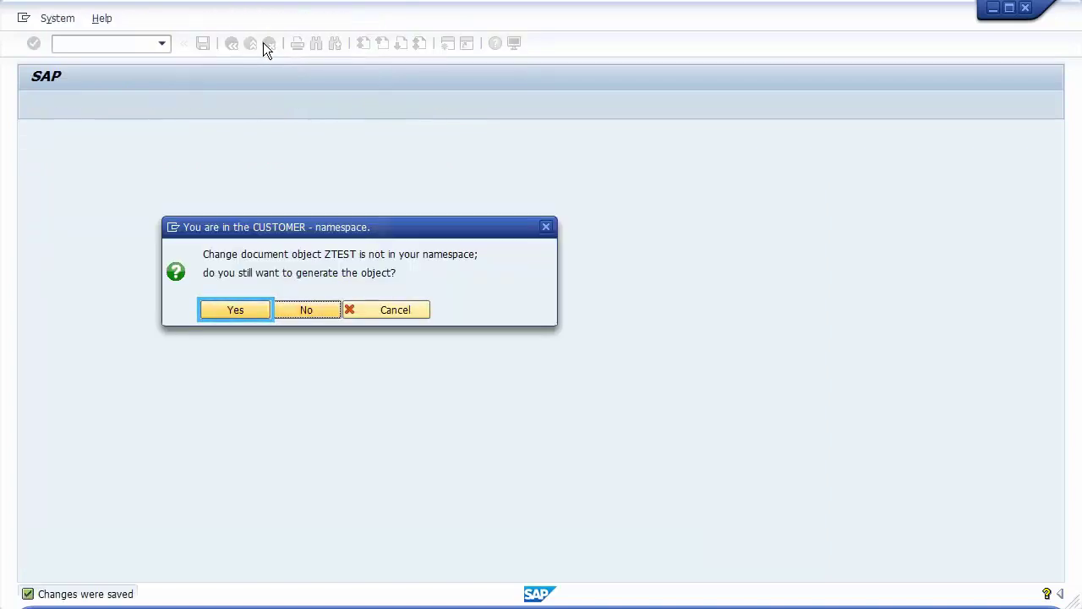
pyautogui.click(228, 311)
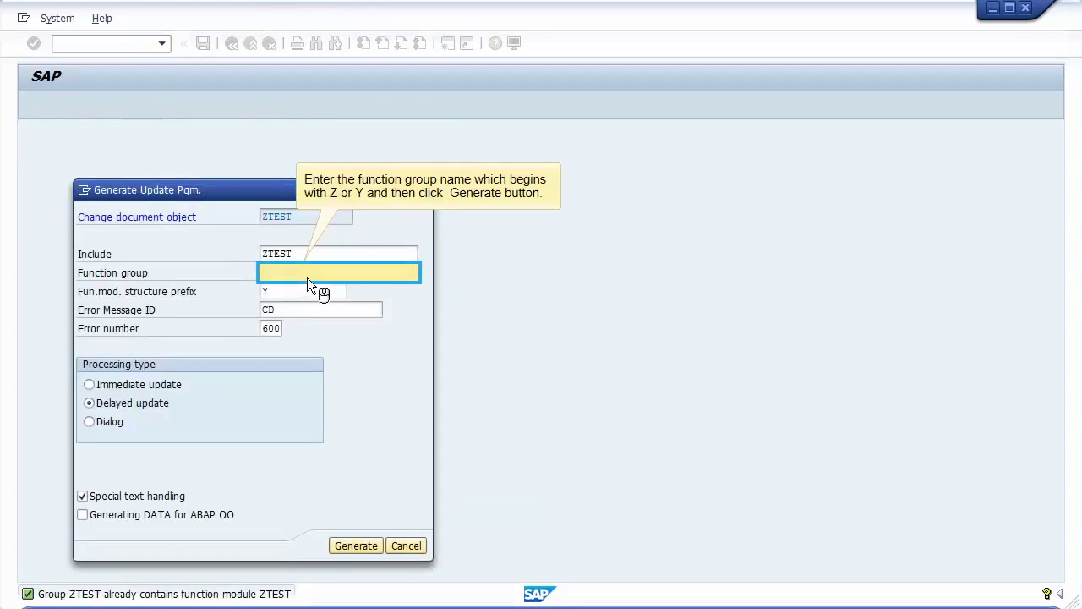
pyautogui.write('zytest')
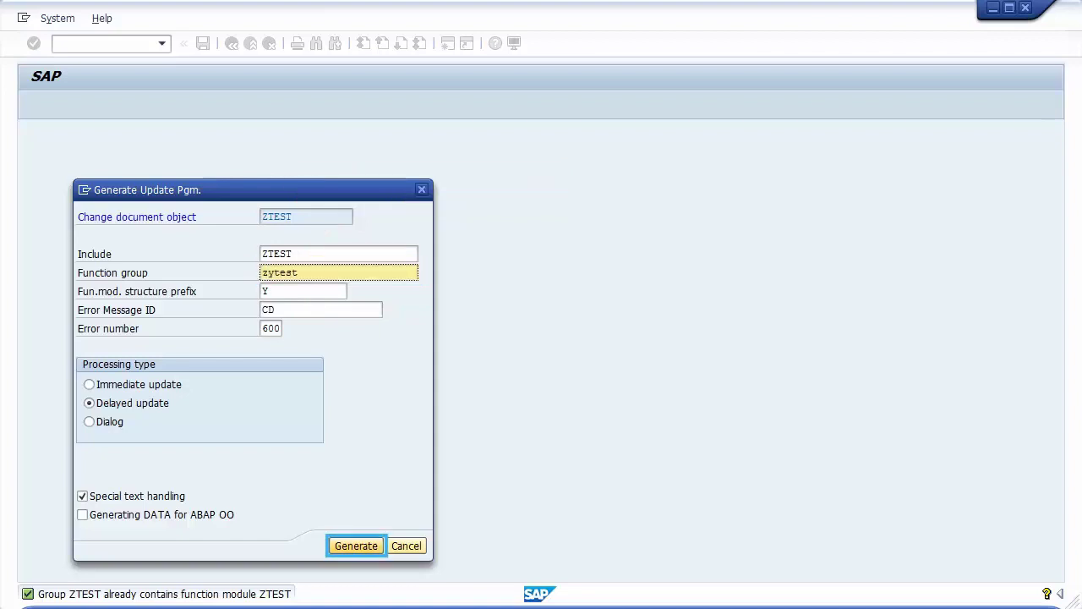
pyautogui.click(346, 550)
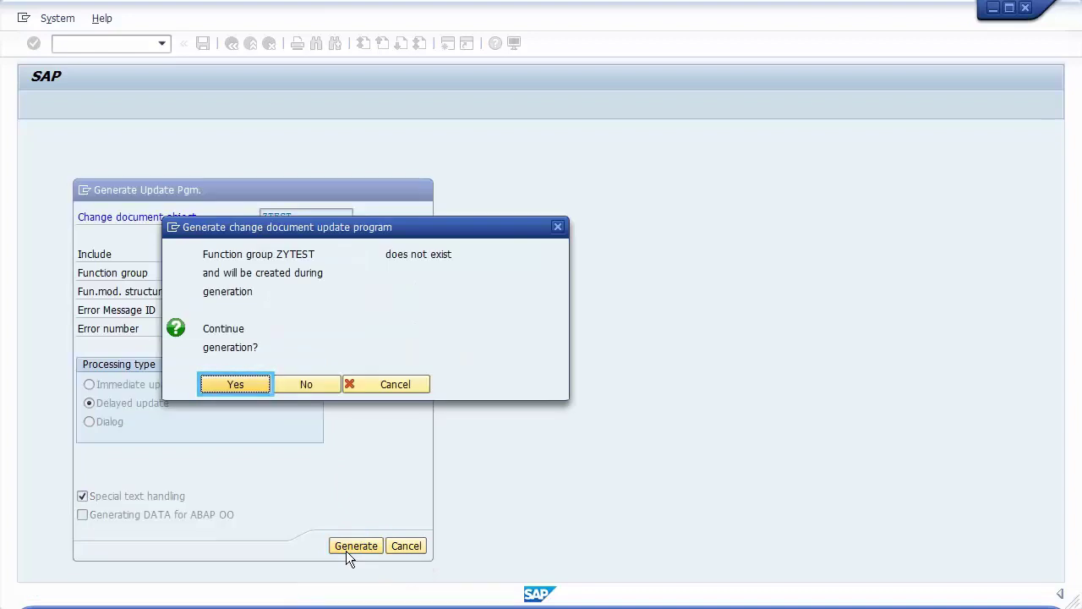
pyautogui.click(222, 389)
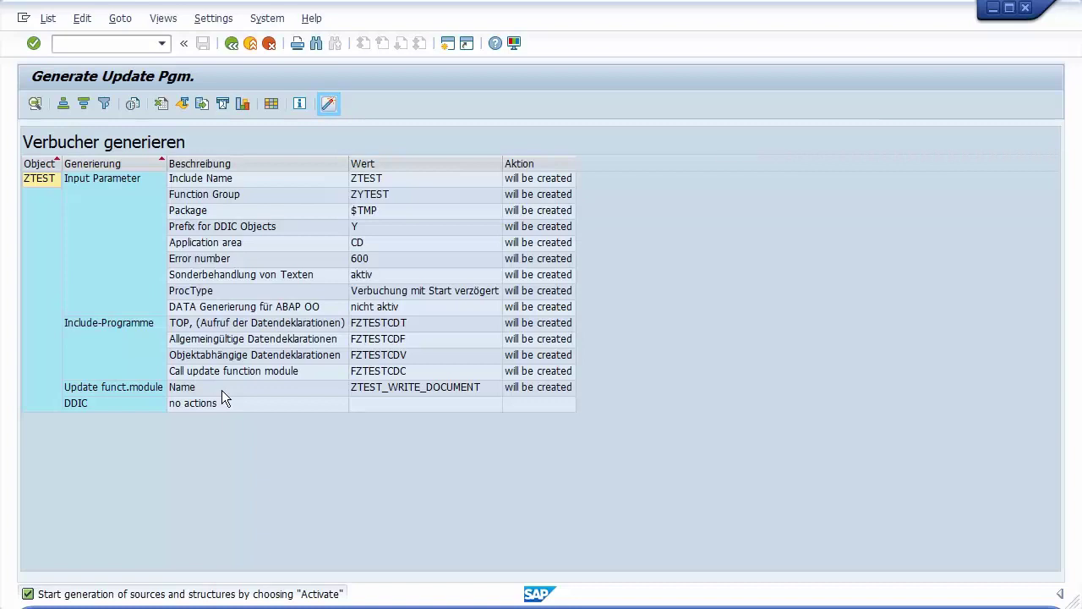
pyautogui.click(328, 104)
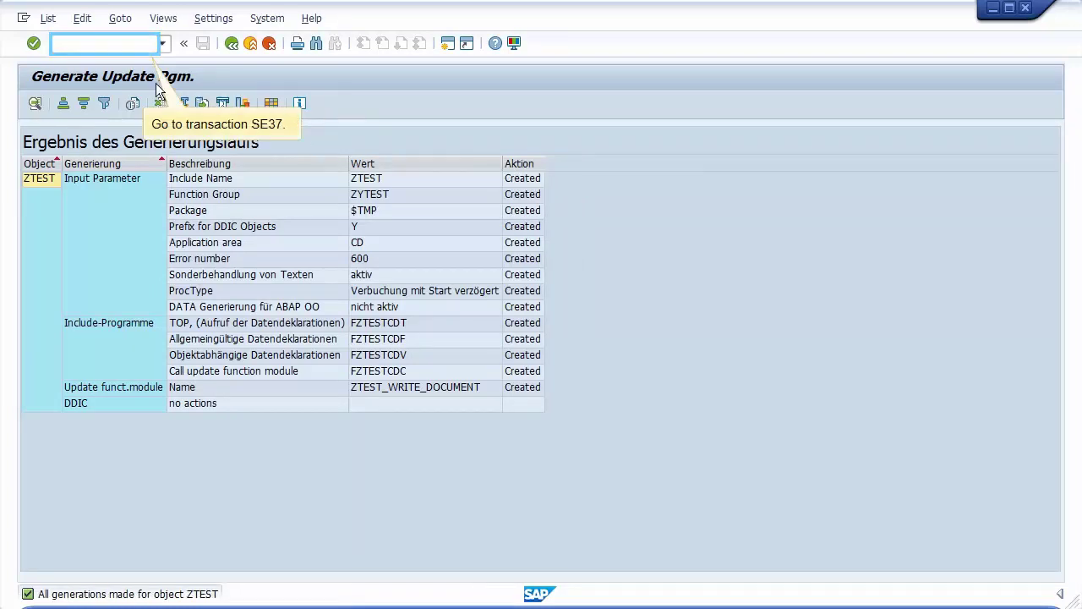
# Step: Display function module ZTEST_WRITE_DOCUMENT in transaction SE37 and examine its import parameters for new and old YEMPLOYEE data
pyautogui.click(84, 51)
pyautogui.write('/nse37')
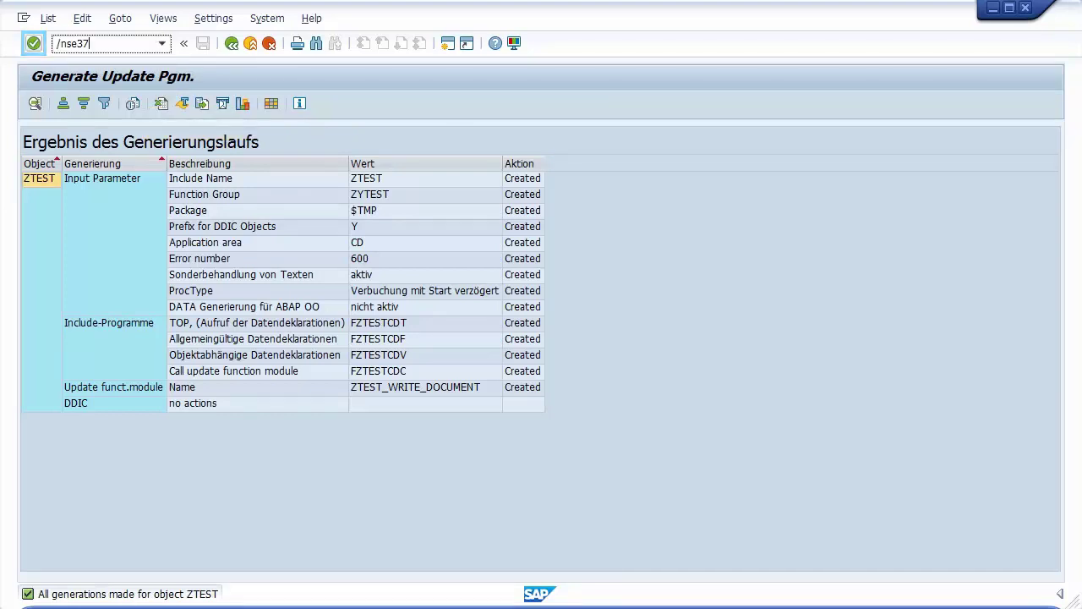
pyautogui.click(32, 48)
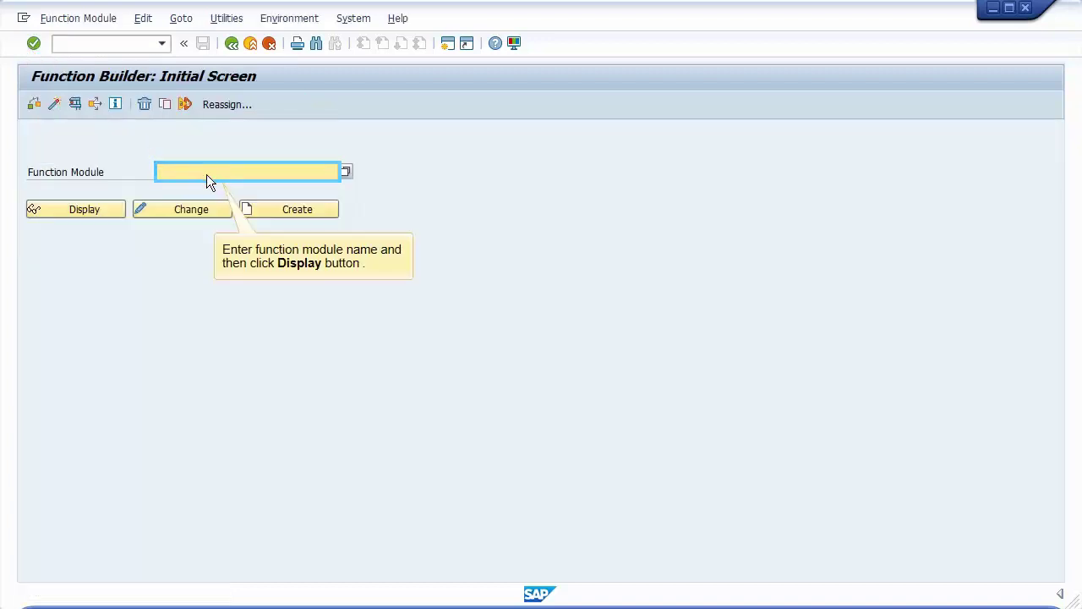
pyautogui.click(211, 175)
pyautogui.write('ztest_')
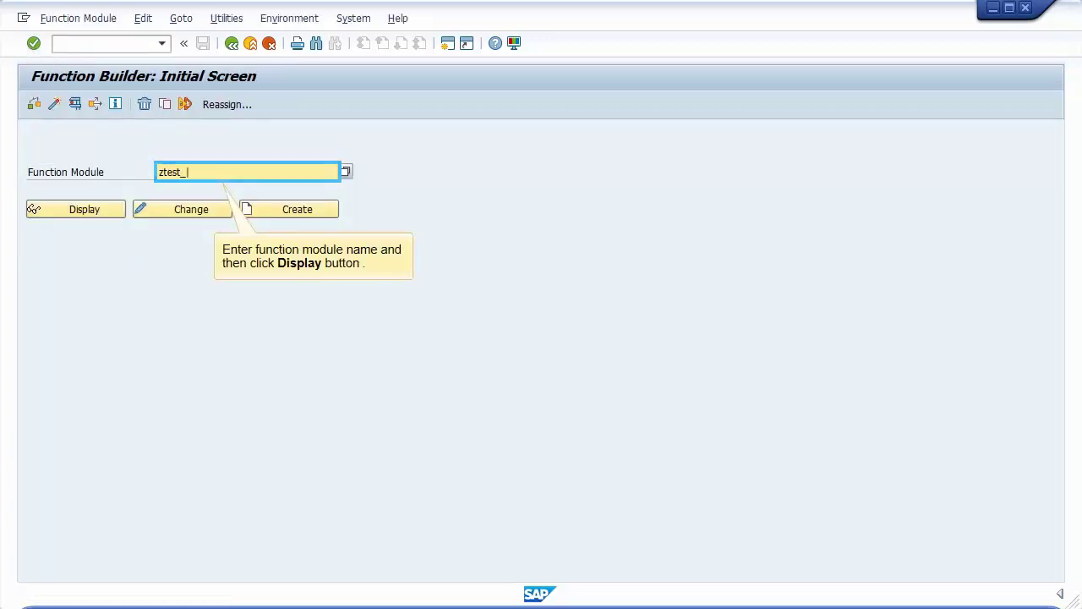
pyautogui.write('write_document')
pyautogui.click(76, 209)
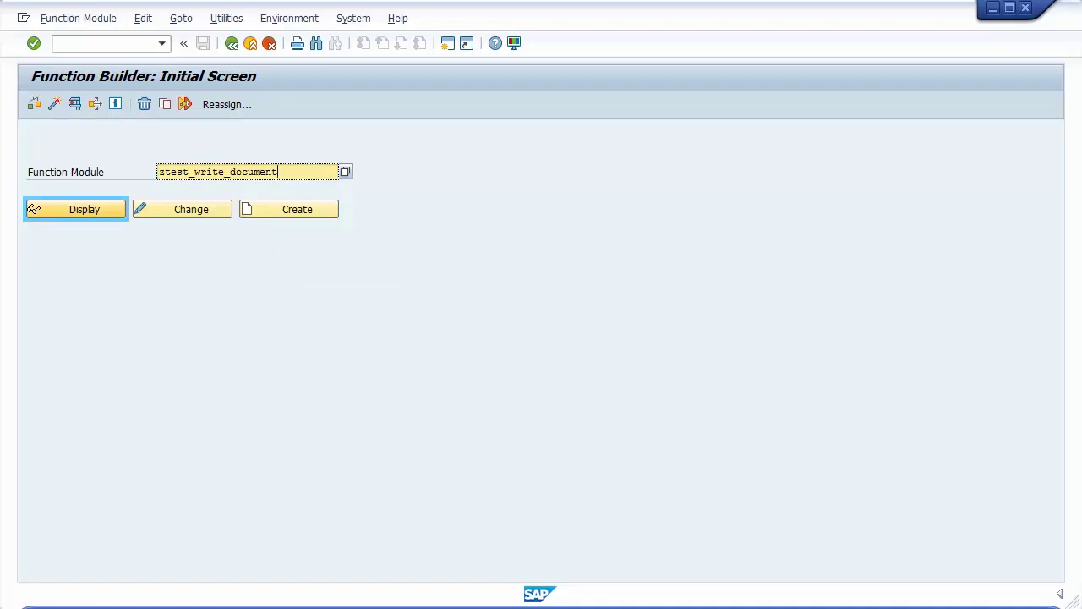
pyautogui.click(56, 215)
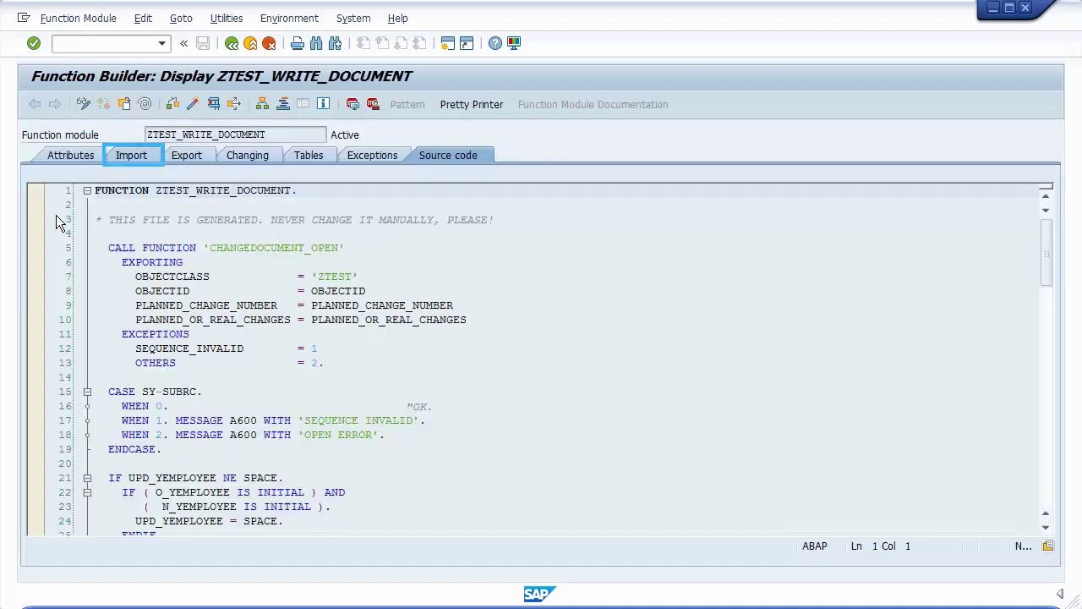
pyautogui.click(124, 160)
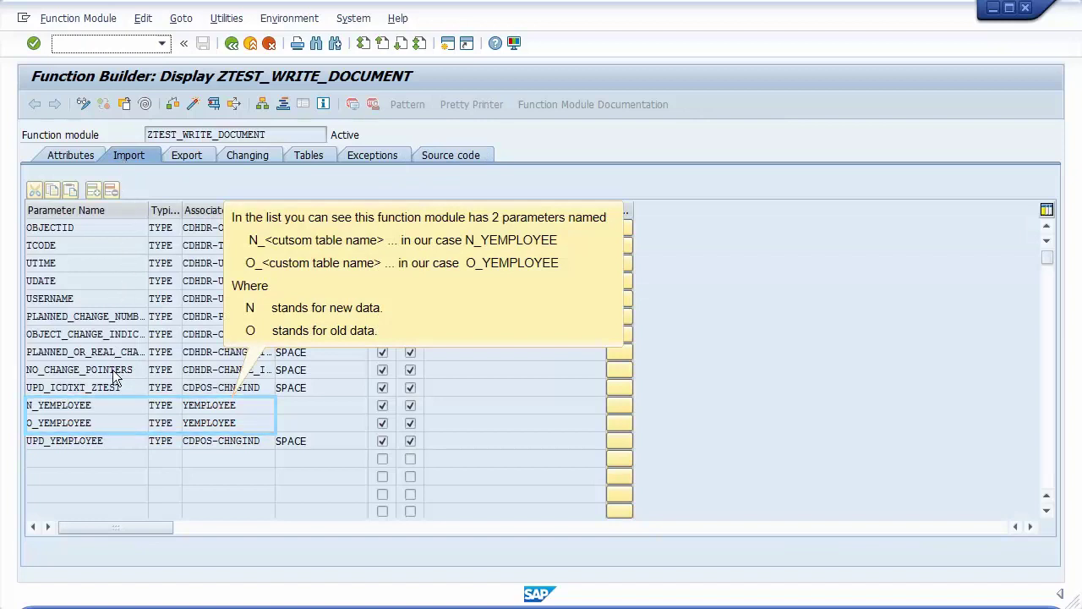
pyautogui.click(102, 425)
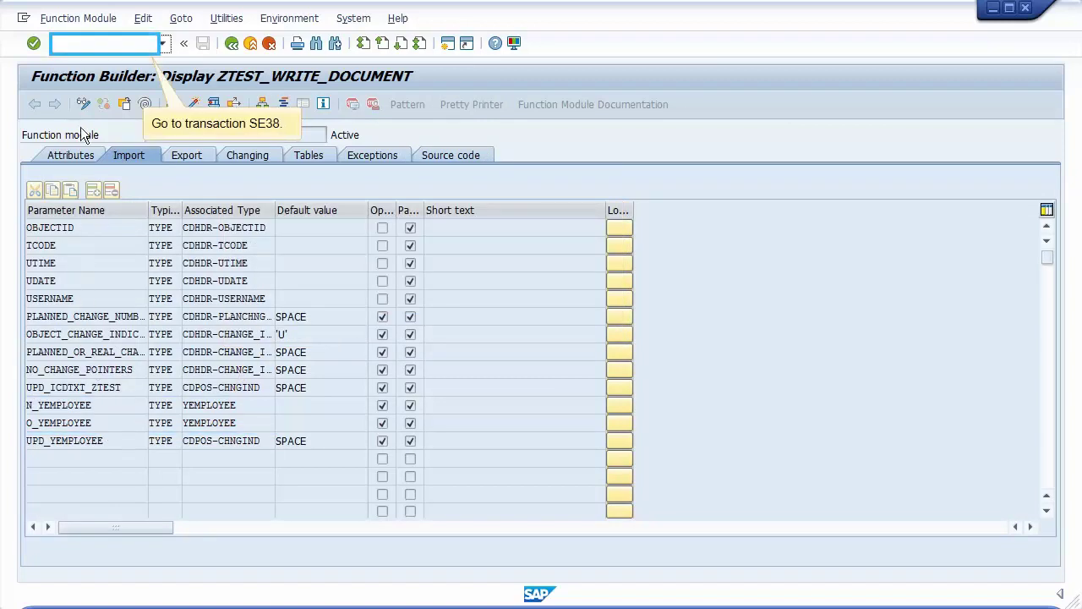
# Step: Go to transaction SE38 and start creating the program ZYTESTPROGRAM
pyautogui.write('/nse38')
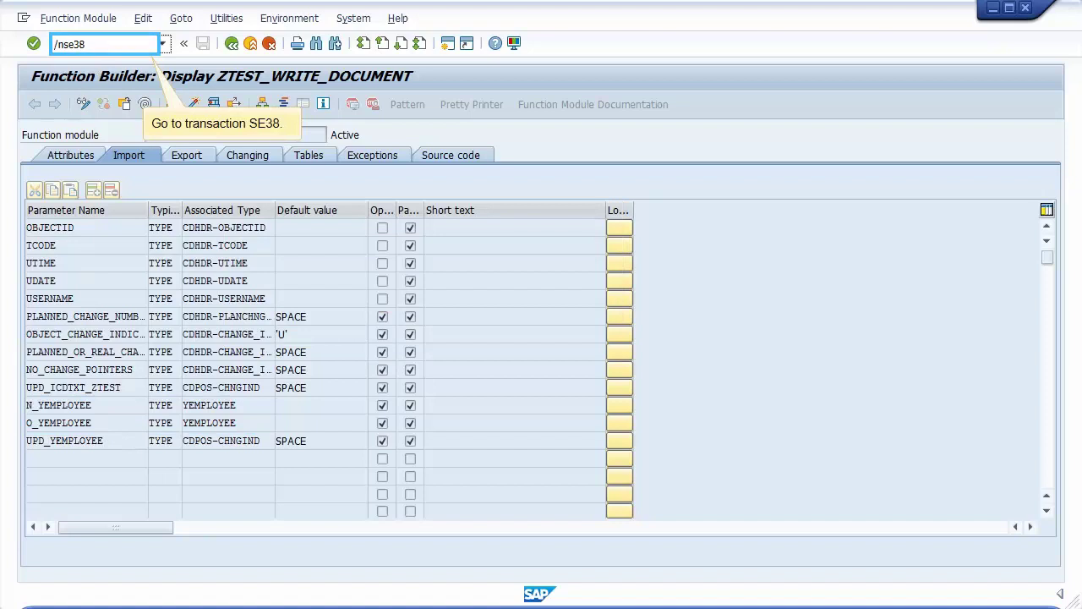
pyautogui.press('Return')
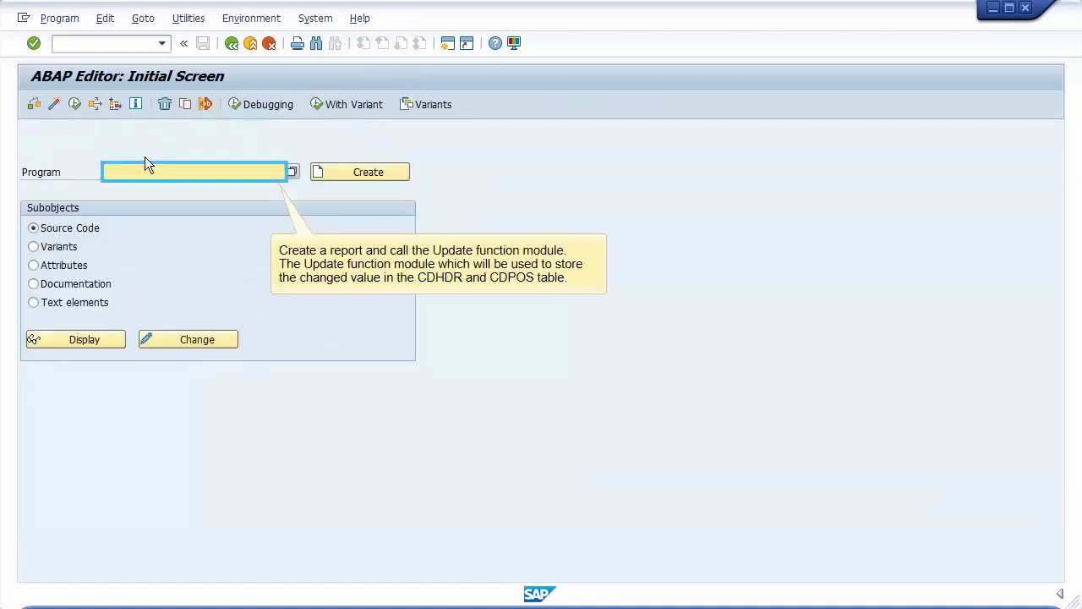
pyautogui.write('zyte')
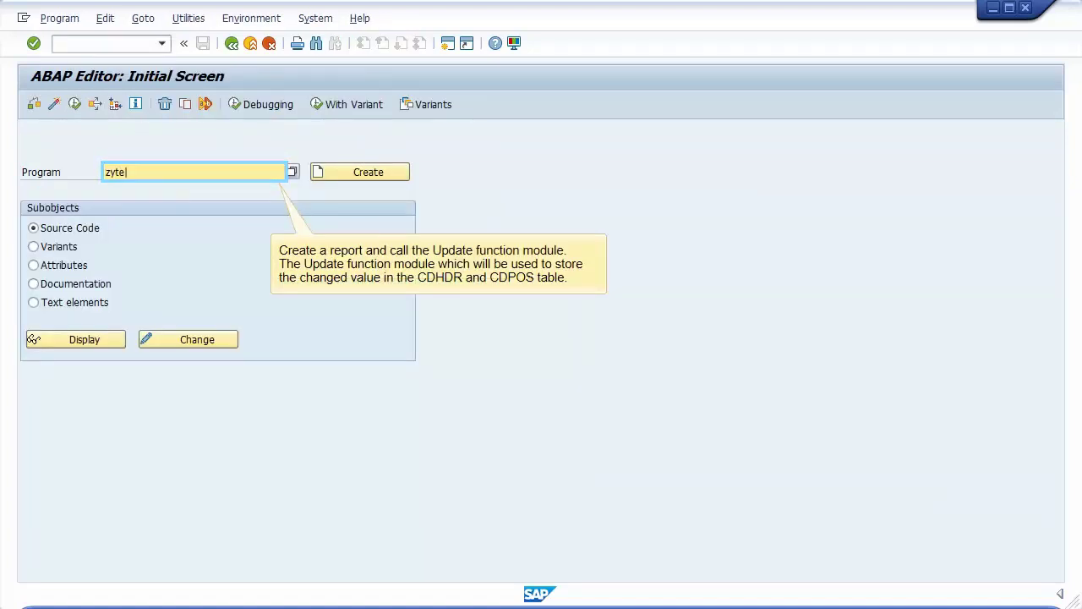
pyautogui.write('stprogram')
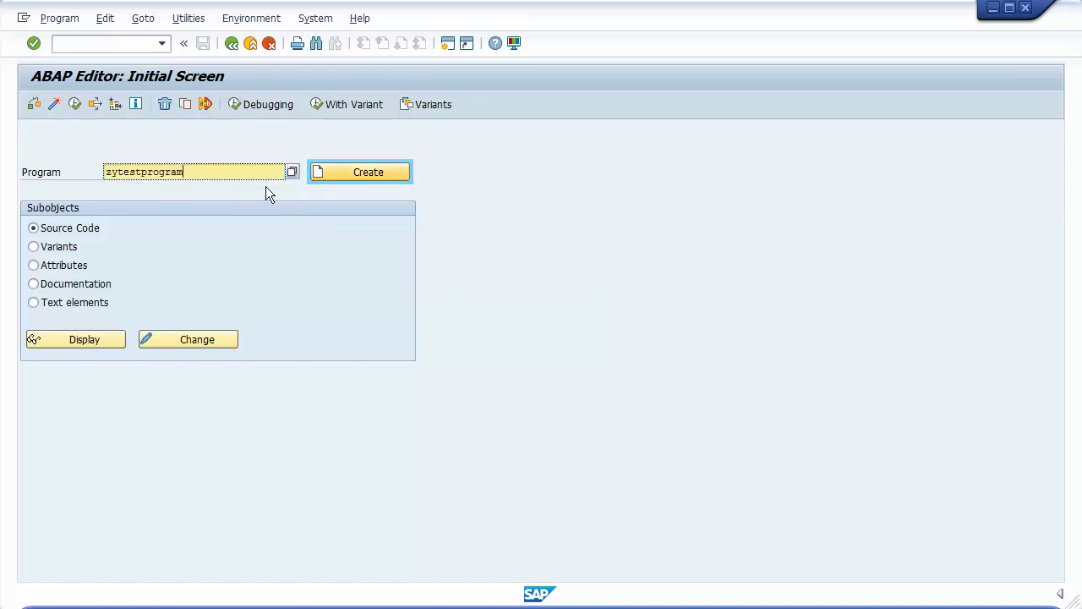
pyautogui.click(340, 178)
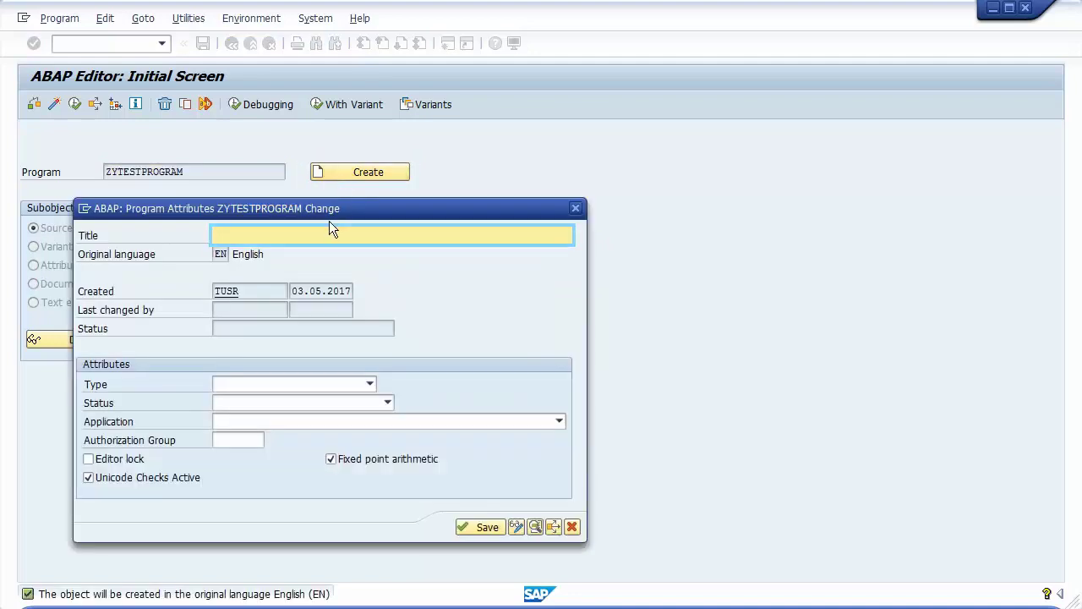
# Step: Give the program the title "zytestprogram" and type Executable program, and save it as a local object
pyautogui.write('zyt')
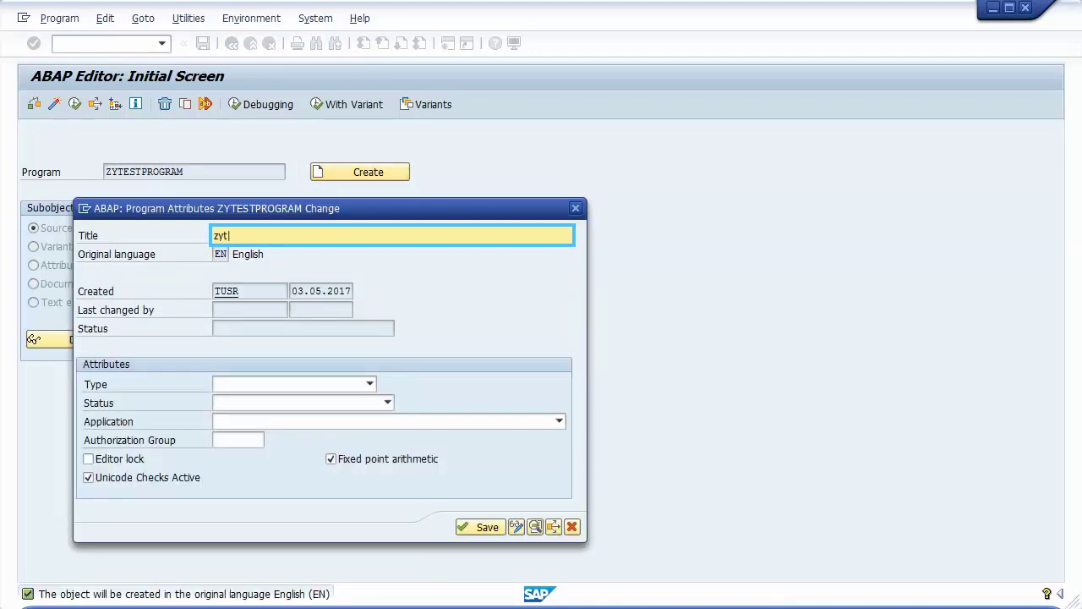
pyautogui.write('estprogram')
pyautogui.press('Tab')
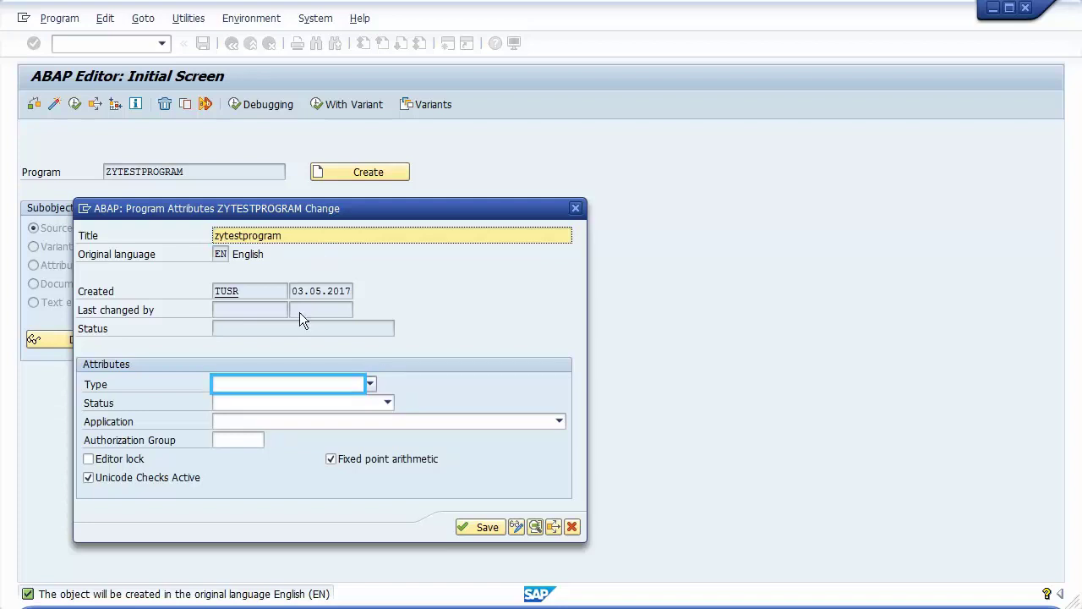
pyautogui.click(258, 388)
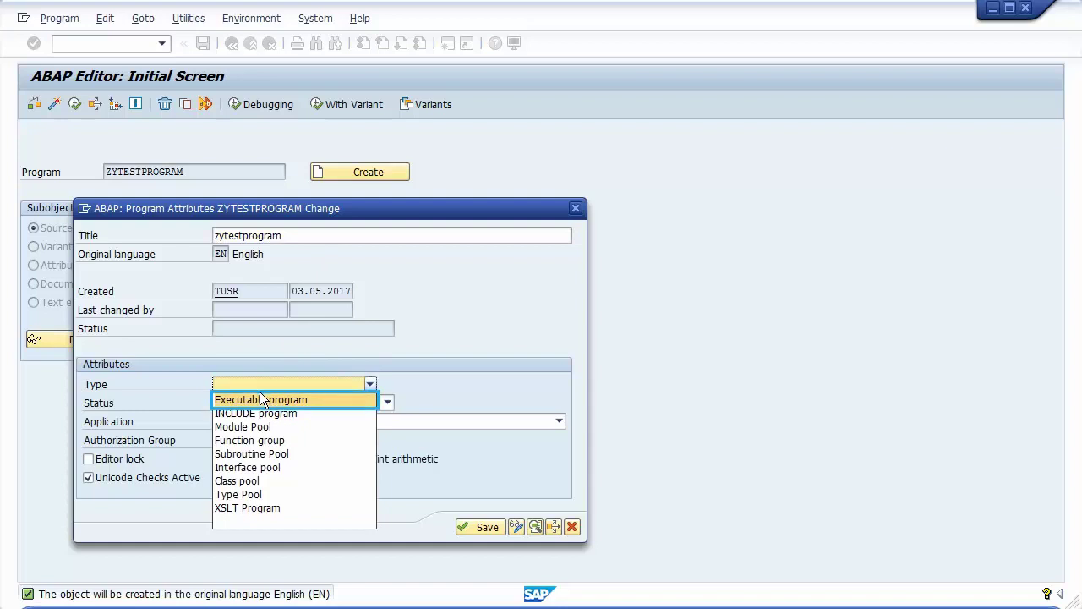
pyautogui.click(262, 401)
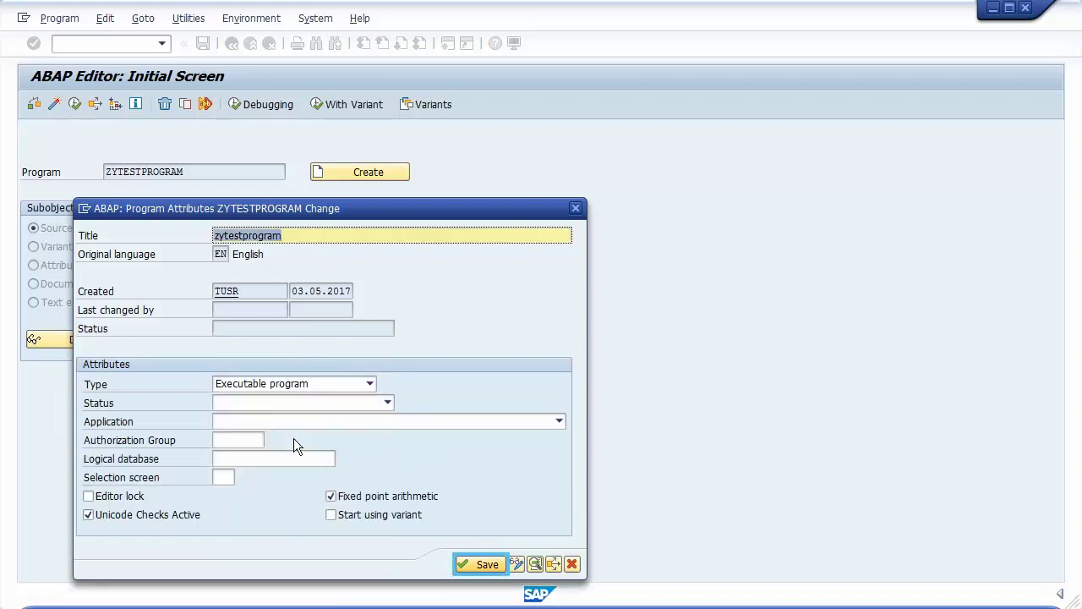
pyautogui.click(471, 569)
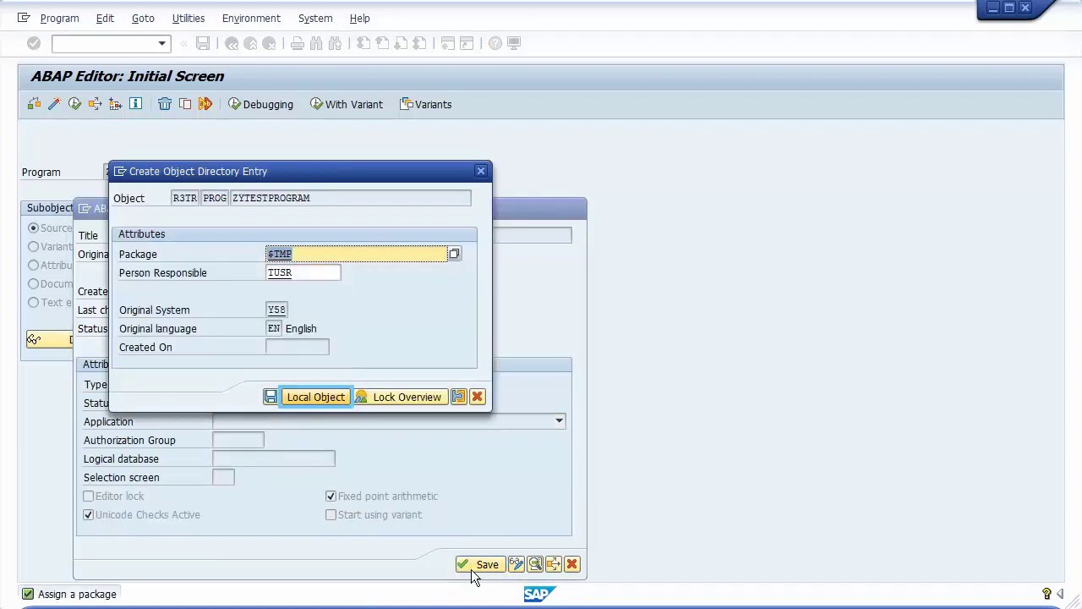
pyautogui.click(302, 401)
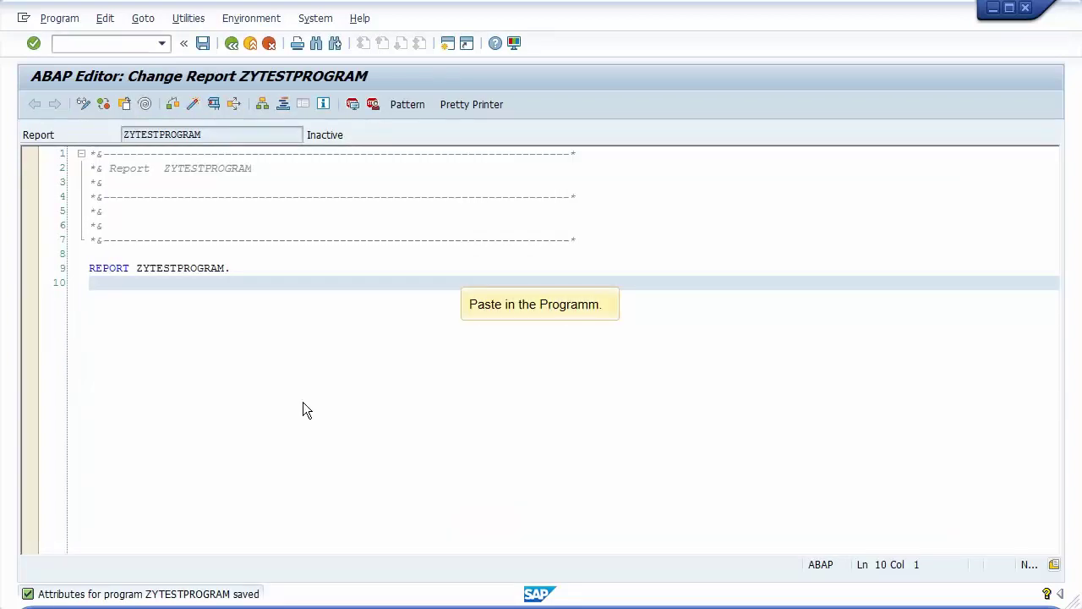
# Step: Replace the report source with the copied code that inserts a YEMPLOYEE record and calls ZTEST_WRITE_DOCUMENT, then save and activate it
pyautogui.hotkey('ctrl', 'a')
pyautogui.hotkey('ctrl', 'v')
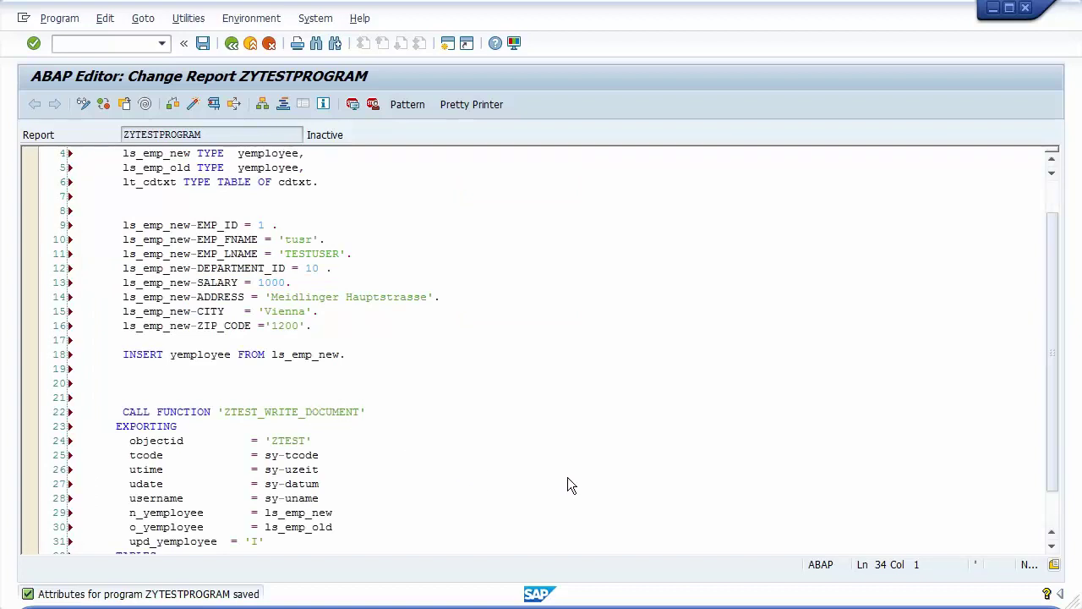
pyautogui.scroll(1, 567, 485)
pyautogui.hotkey('ctrl', 's')
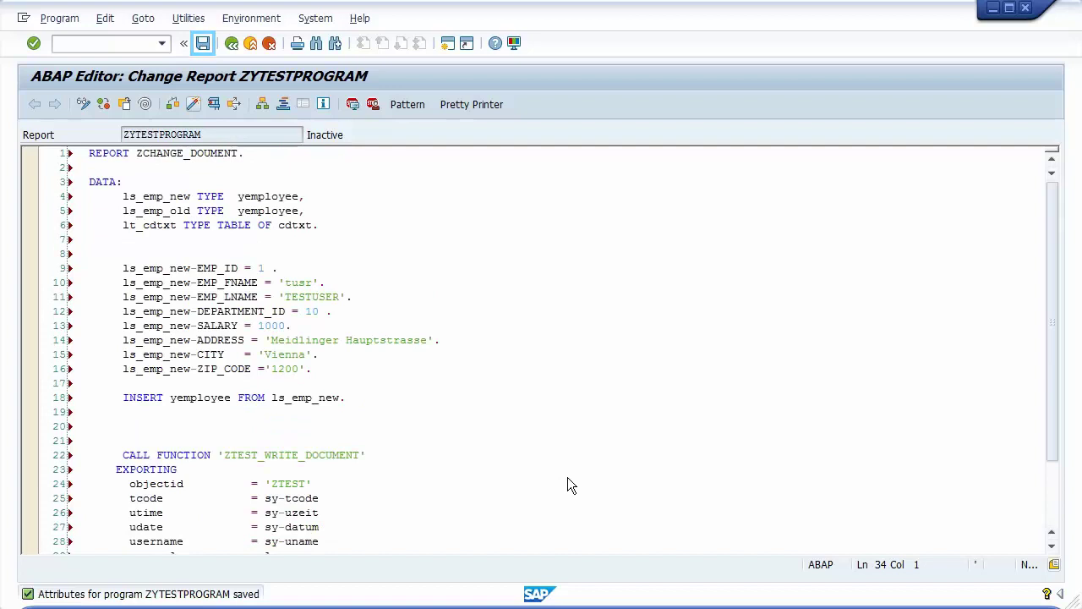
pyautogui.click(200, 49)
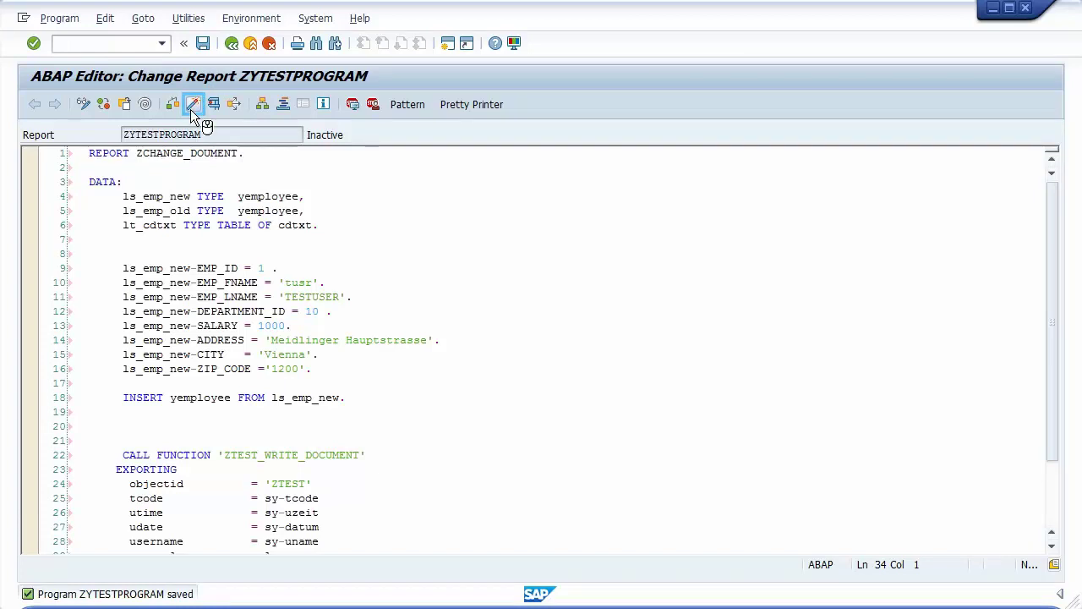
pyautogui.hotkey('ctrl', 'F3')
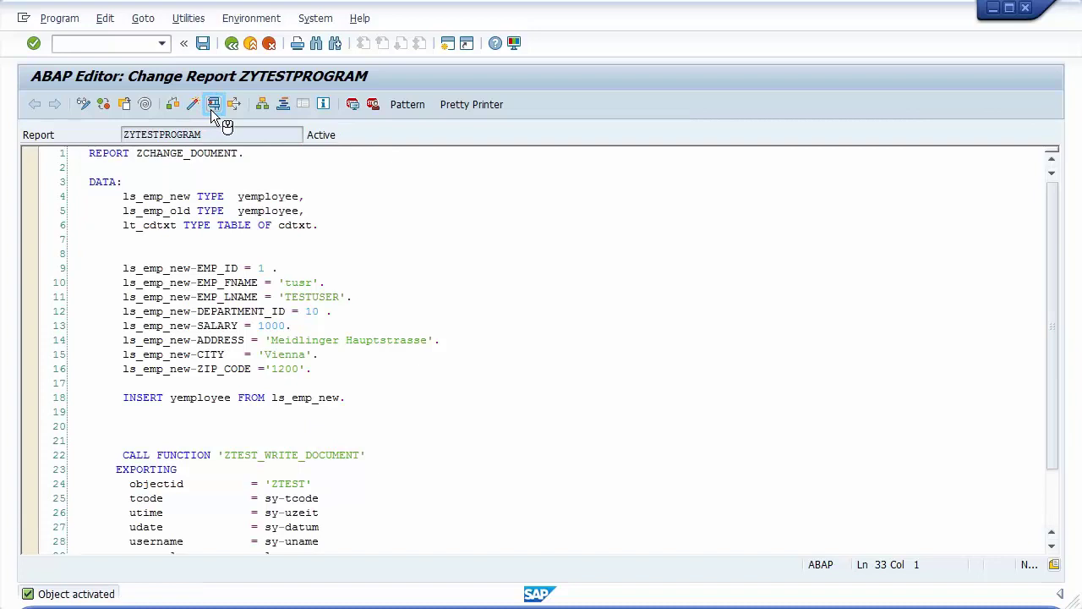
# Step: Go to transaction SE16 and open the selection screen for table CDHDR
pyautogui.click(84, 49)
pyautogui.write('/nse16')
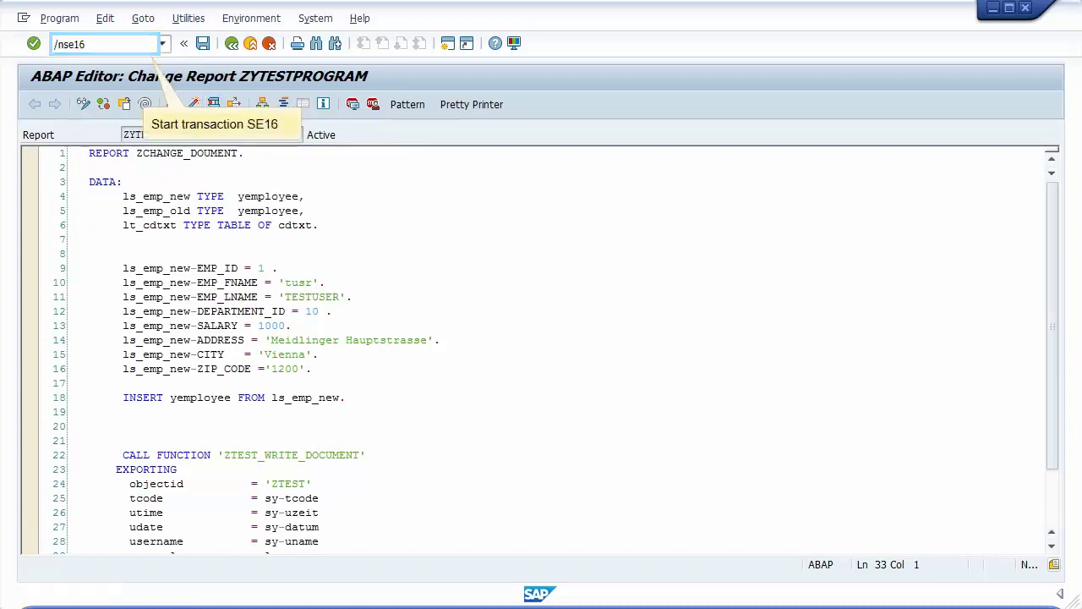
pyautogui.press('Return')
pyautogui.write('CDHDR')
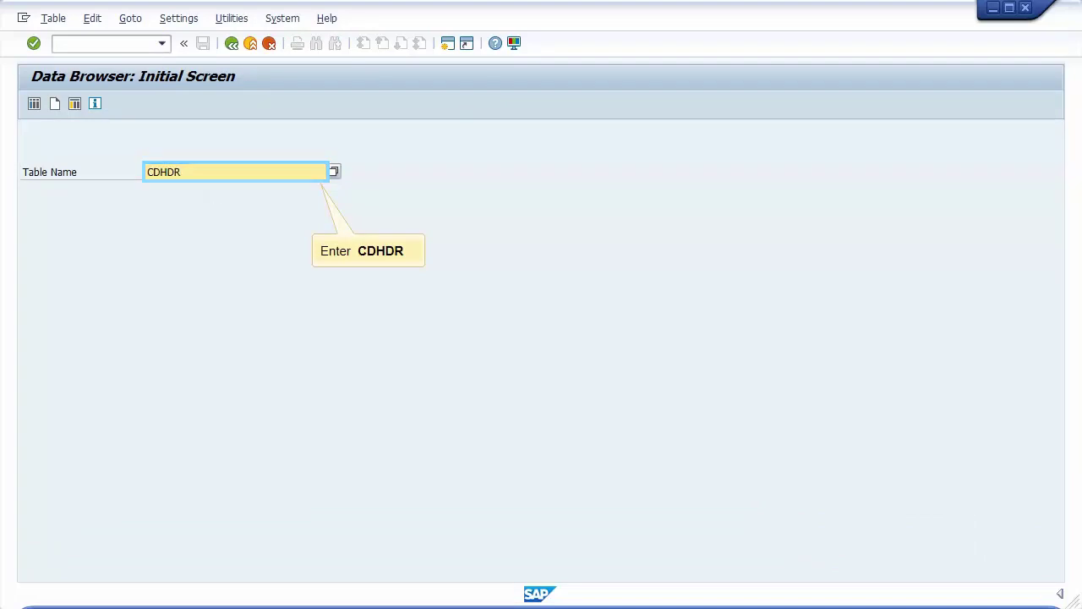
pyautogui.press('Return')
# Step: Select the CDHDR entries with OBJECTCLAS ZTEST and OBJECTID ZTEST, and display the details of the found entry
pyautogui.write('ZTEST')
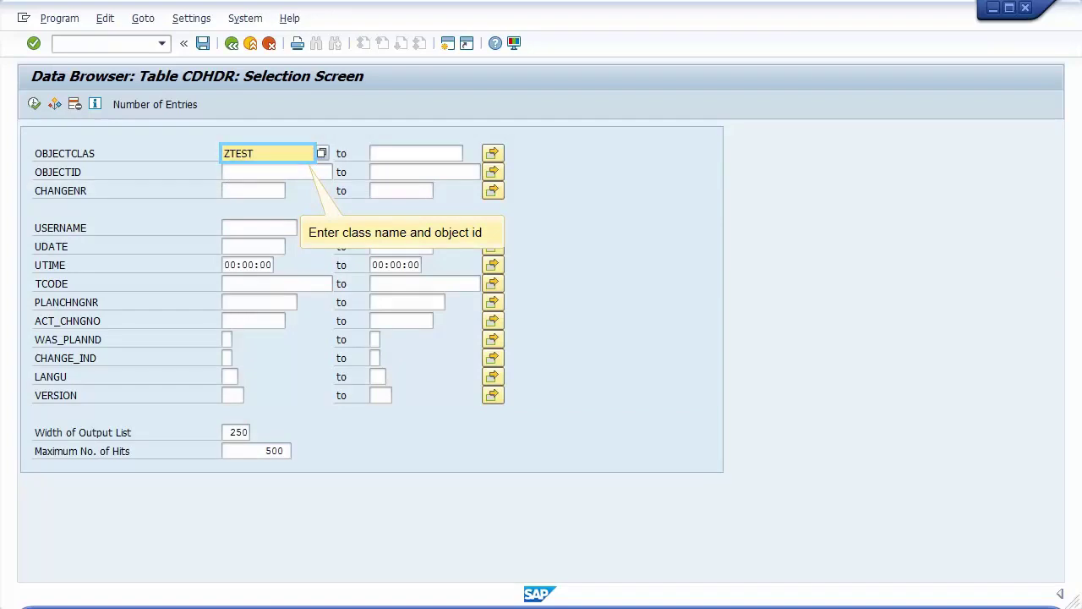
pyautogui.click(252, 168)
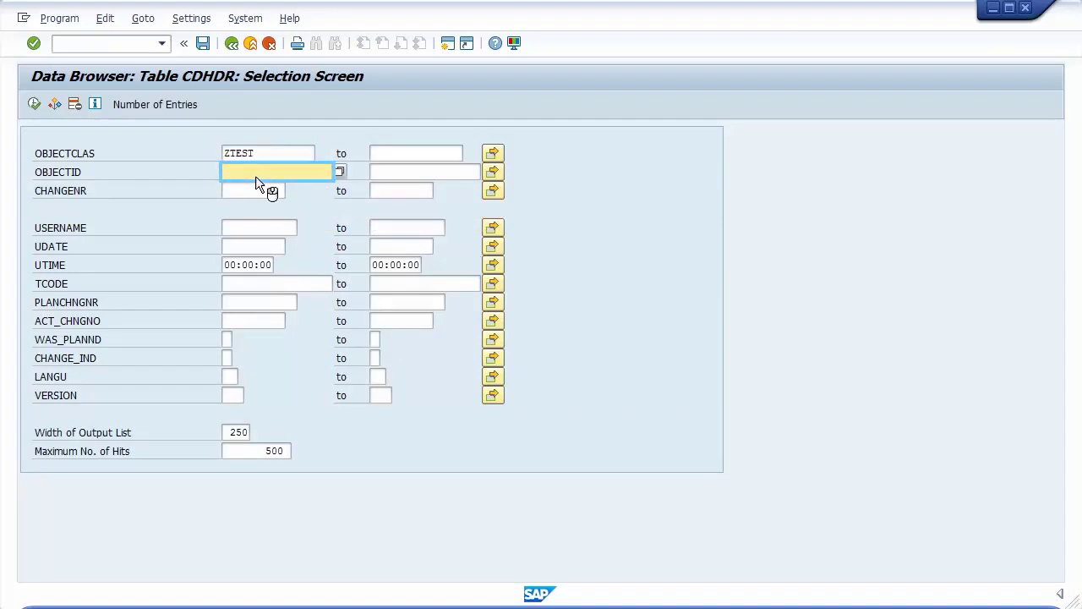
pyautogui.write('ZTEST')
pyautogui.click(34, 103)
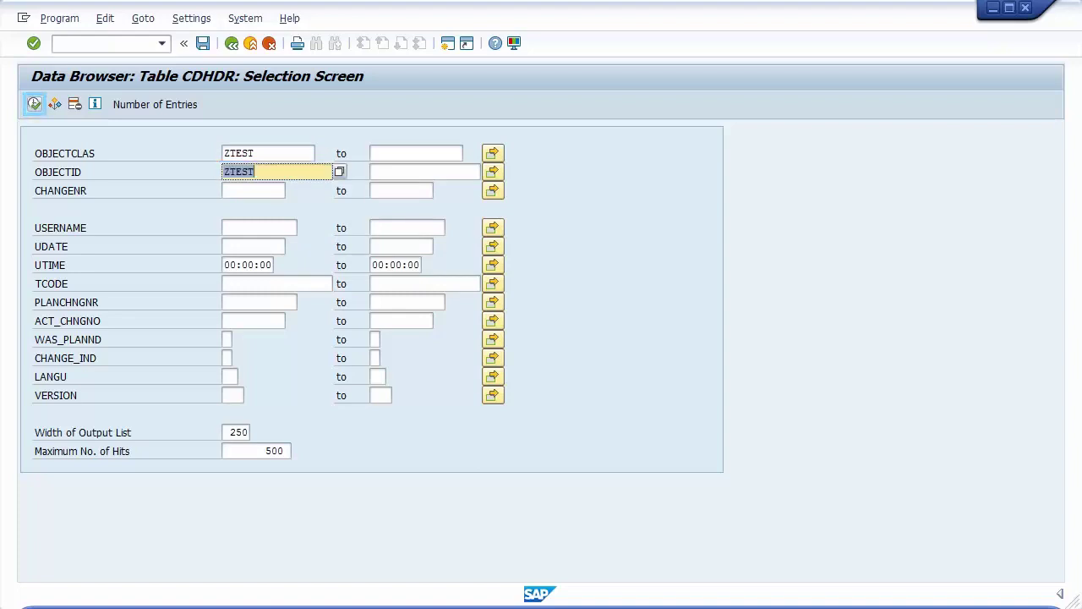
pyautogui.click(33, 105)
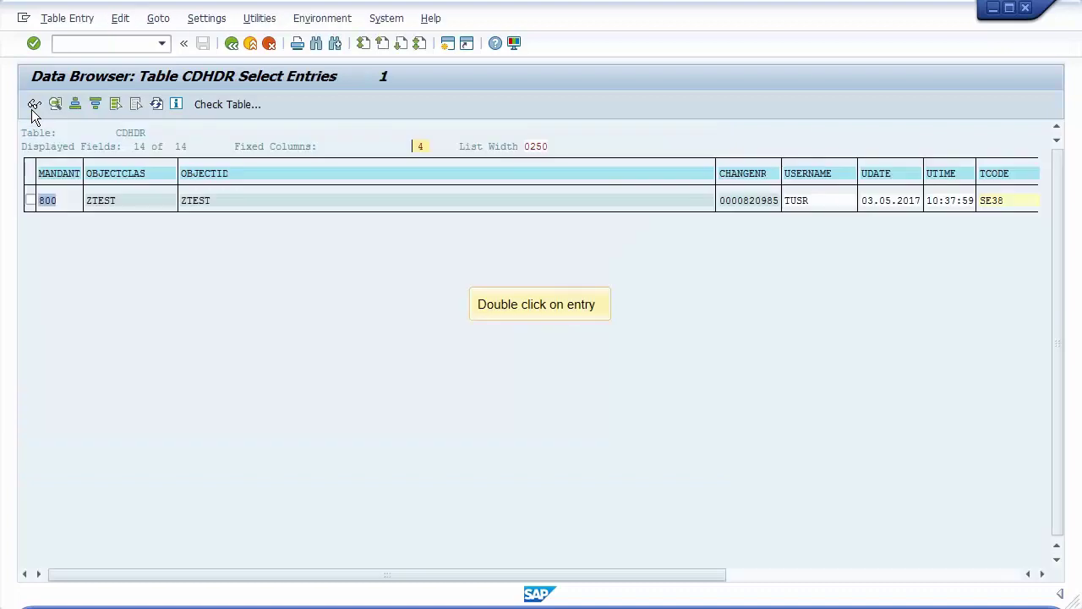
pyautogui.click(31, 109)
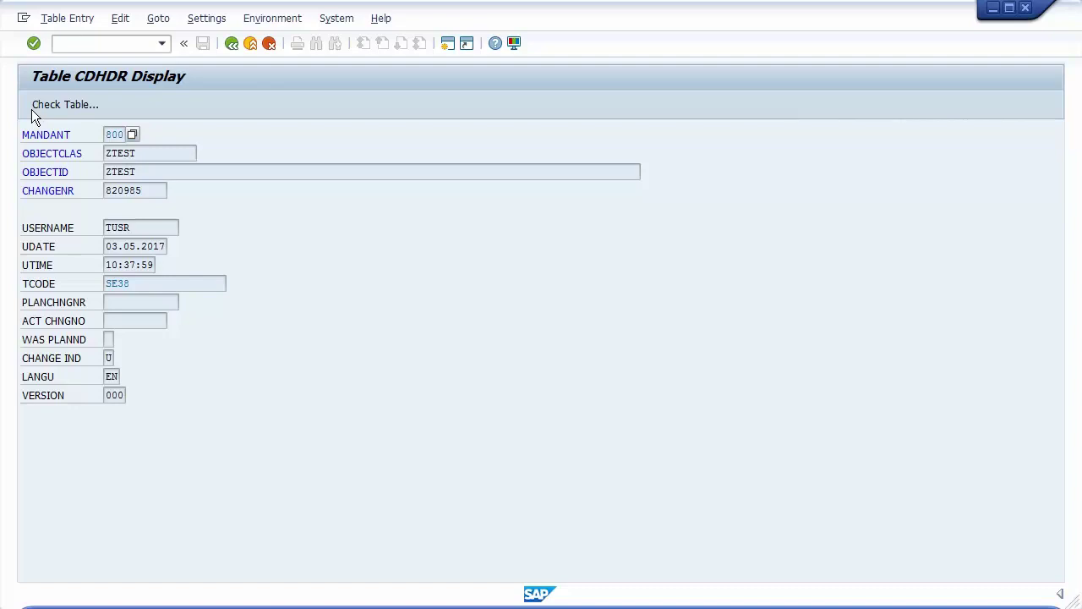